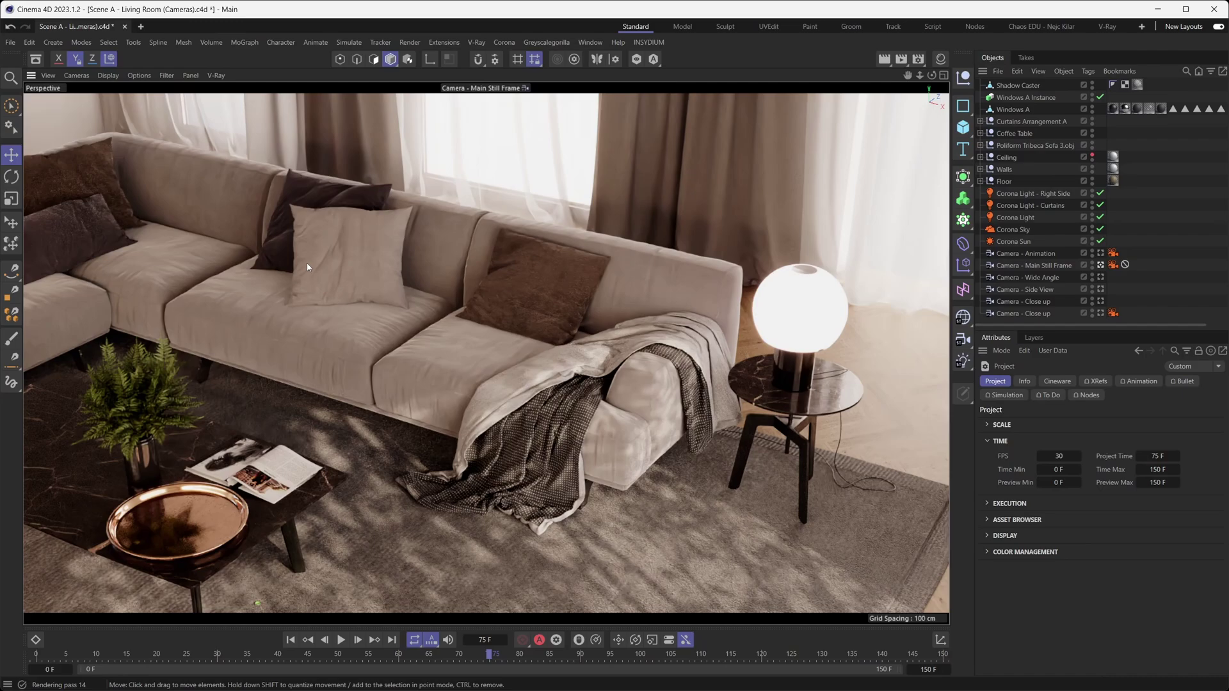
Open the Corona Lister from the Corona menu and undock it into a smaller floating window listing the cameras
click(504, 42)
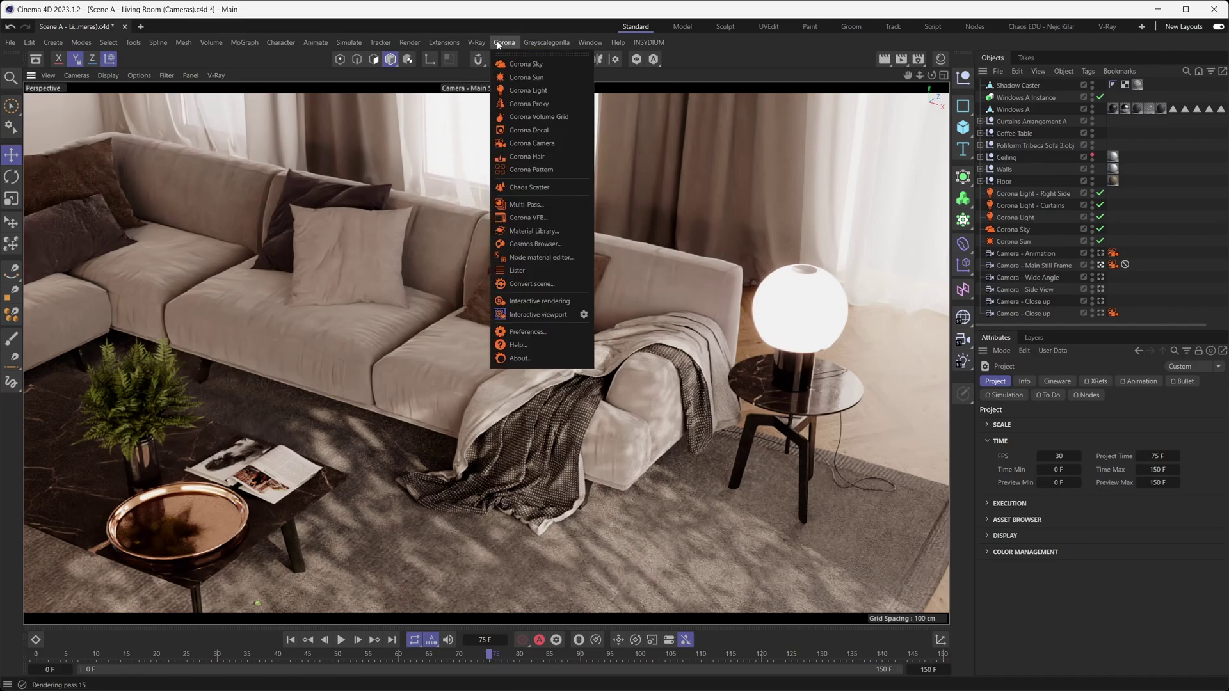
click(528, 272)
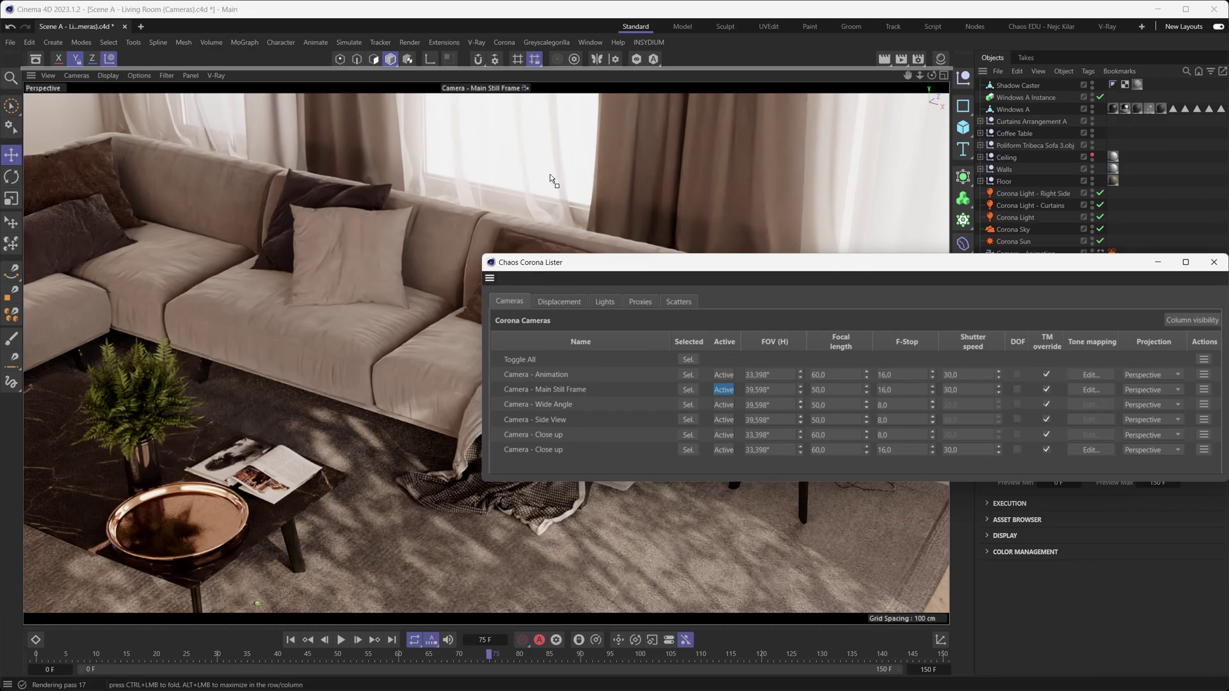
drag(489, 278, 39, 147)
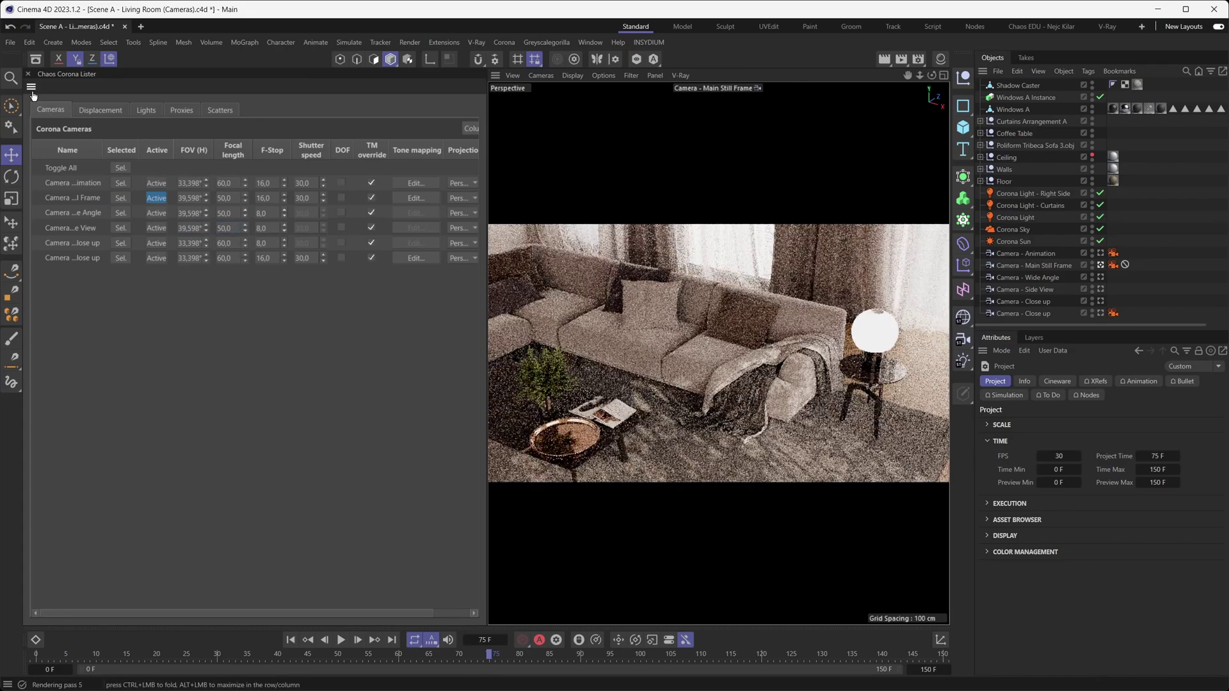
click(31, 86)
click(86, 101)
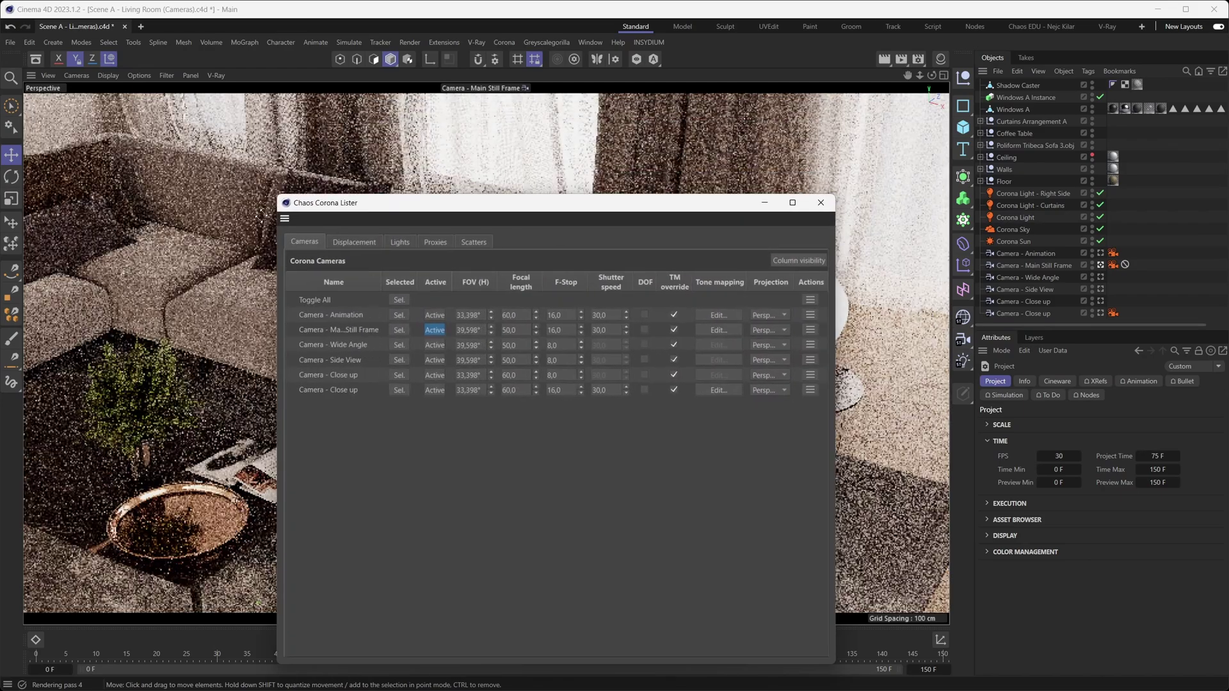
drag(261, 216, 282, 448)
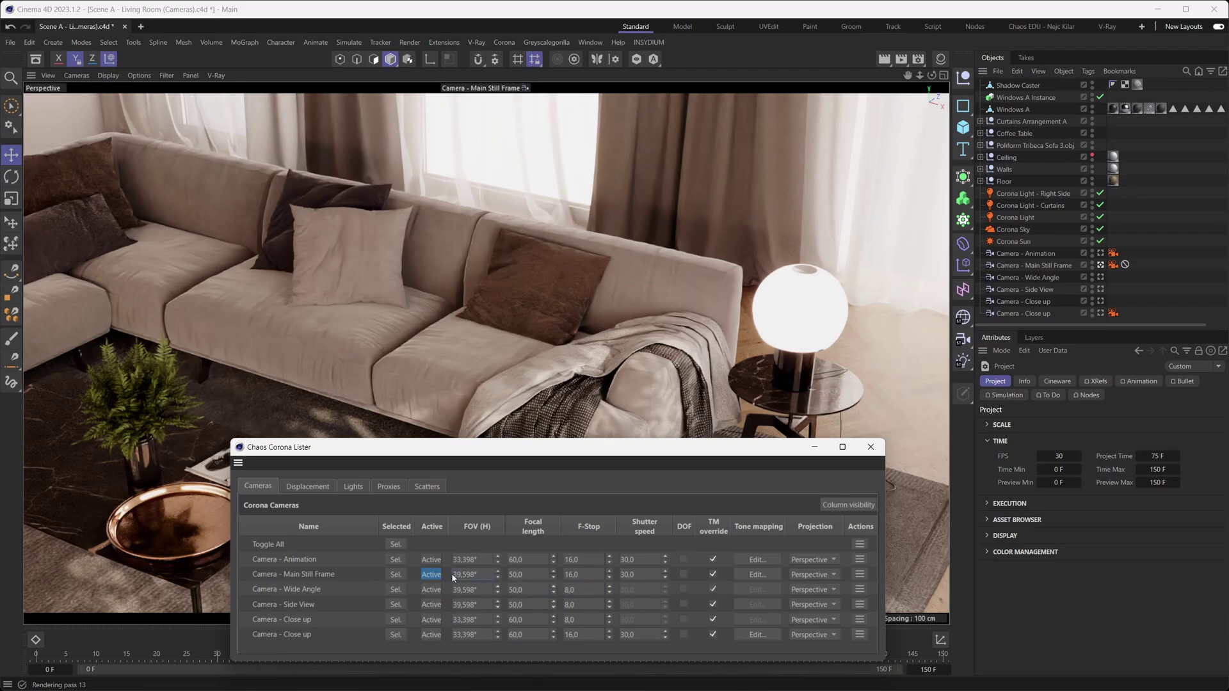
Select Camera - Main Still Frame in the Lister's Cameras table
click(398, 576)
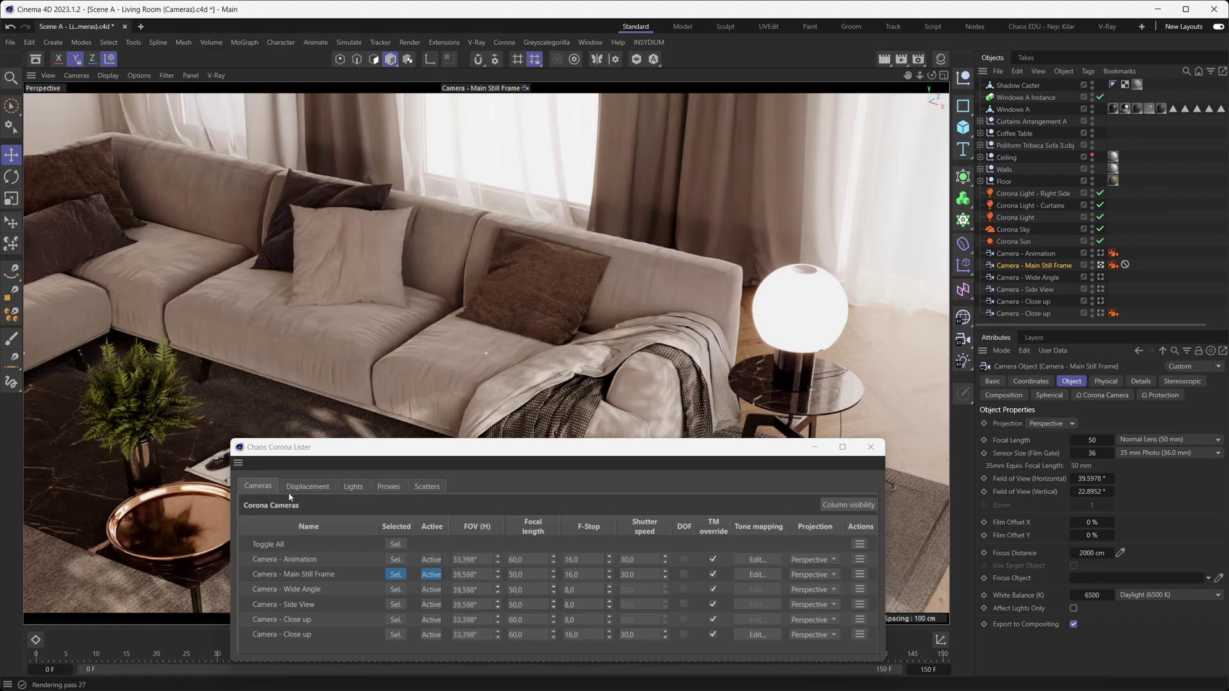
click(352, 489)
click(389, 487)
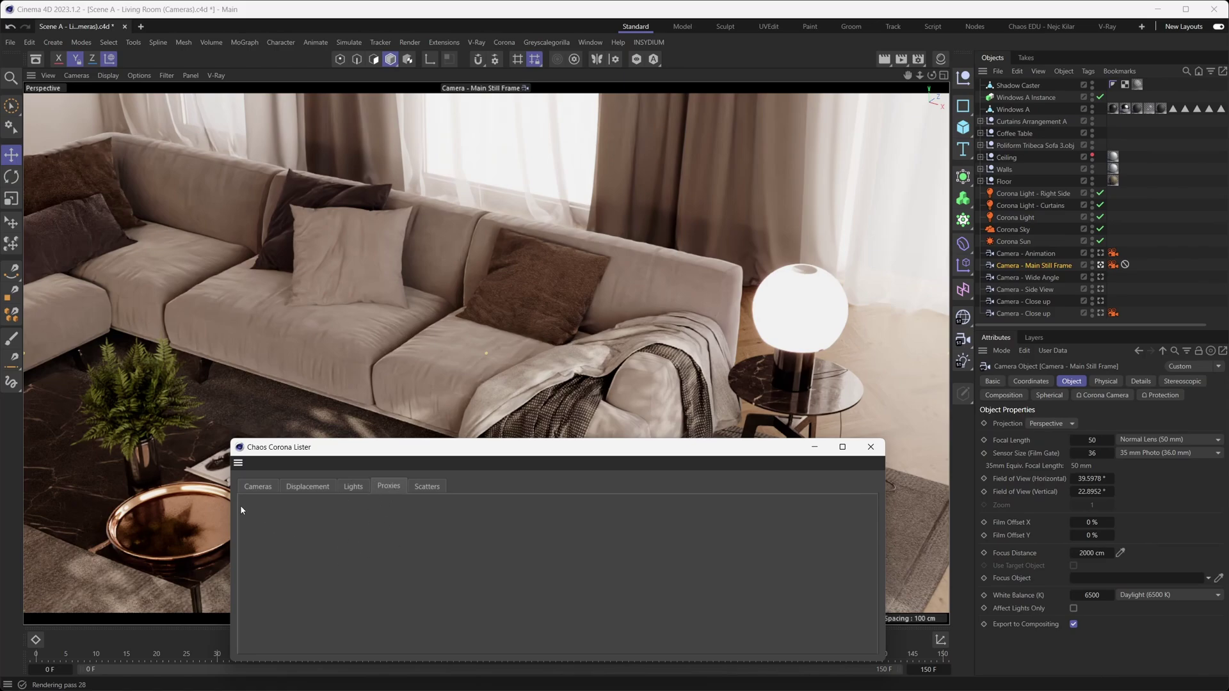
click(251, 487)
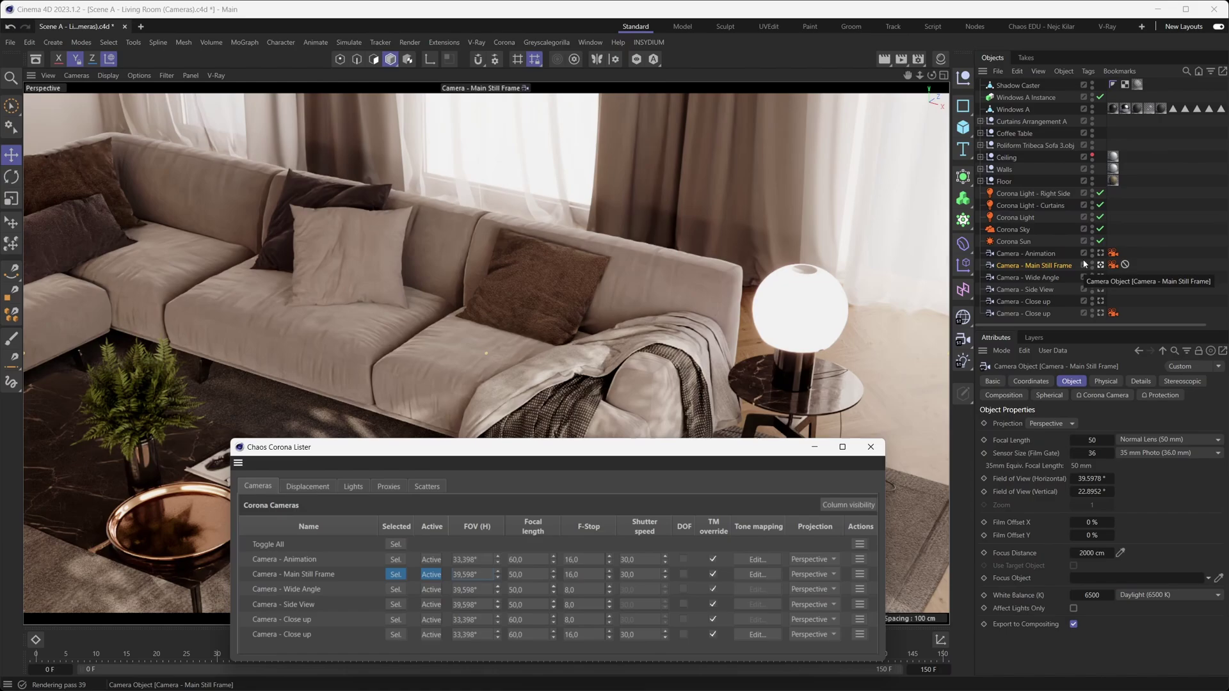
scroll(1079, 257, down, 5)
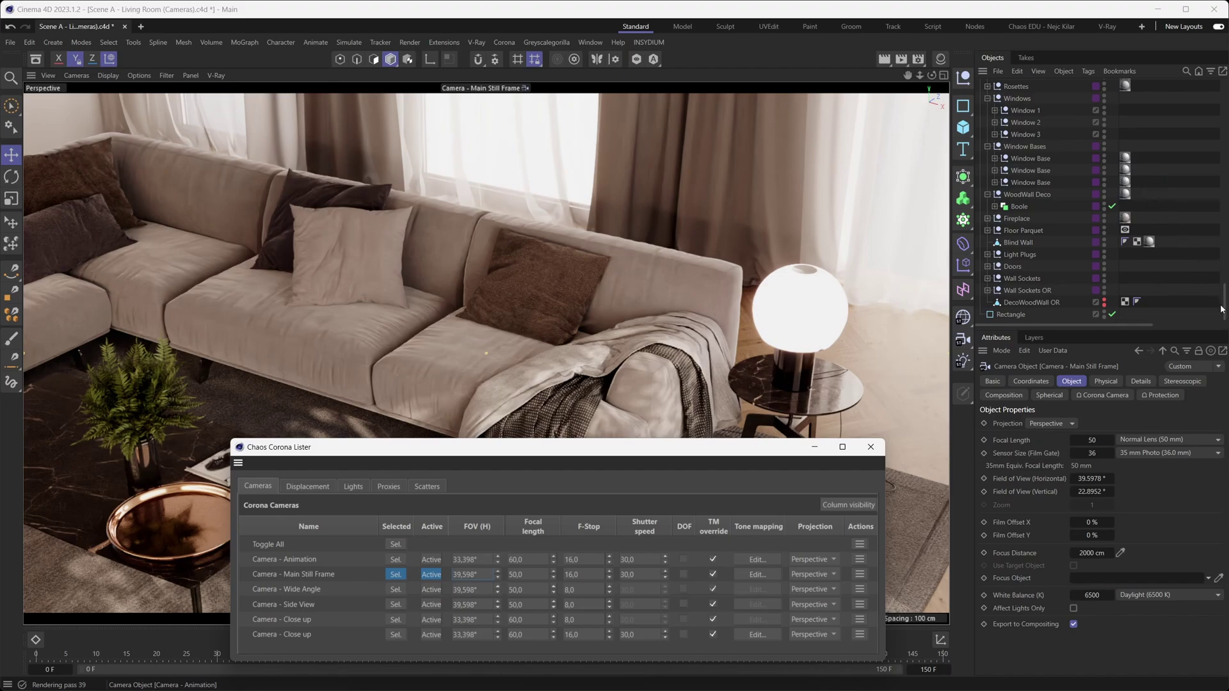
mouse_move(1225, 316)
mouse_down()
mouse_move(1196, 142)
mouse_move(814, 309)
mouse_up()
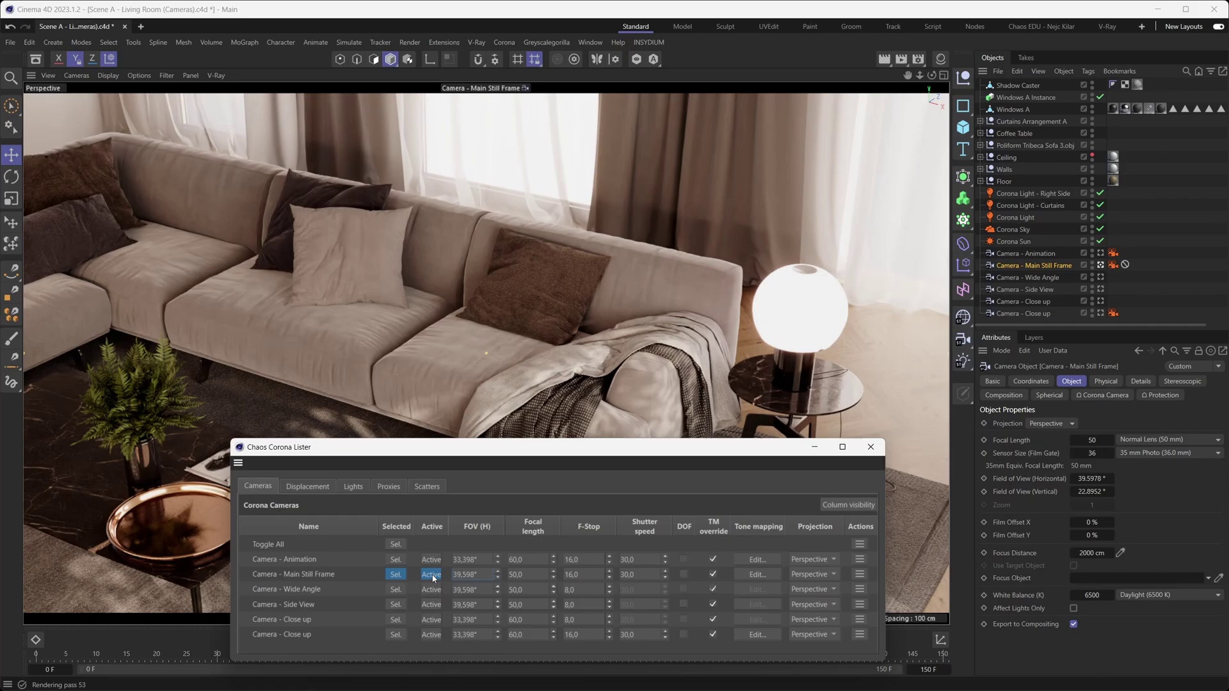
Enter 60 as Camera - Main Still Frame's focal length in the Lister
double_click(529, 575)
text(60)
key(Return)
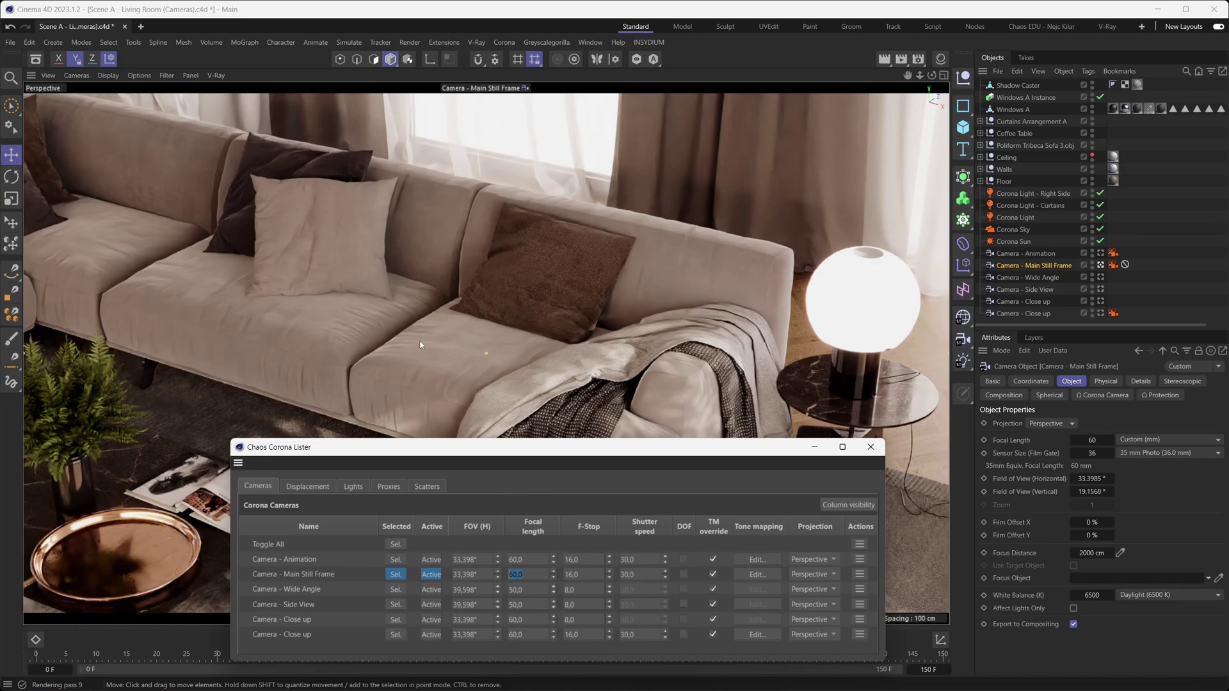
Make the last Close up camera active, enable its DOF, and set its F-stop to 8
click(426, 636)
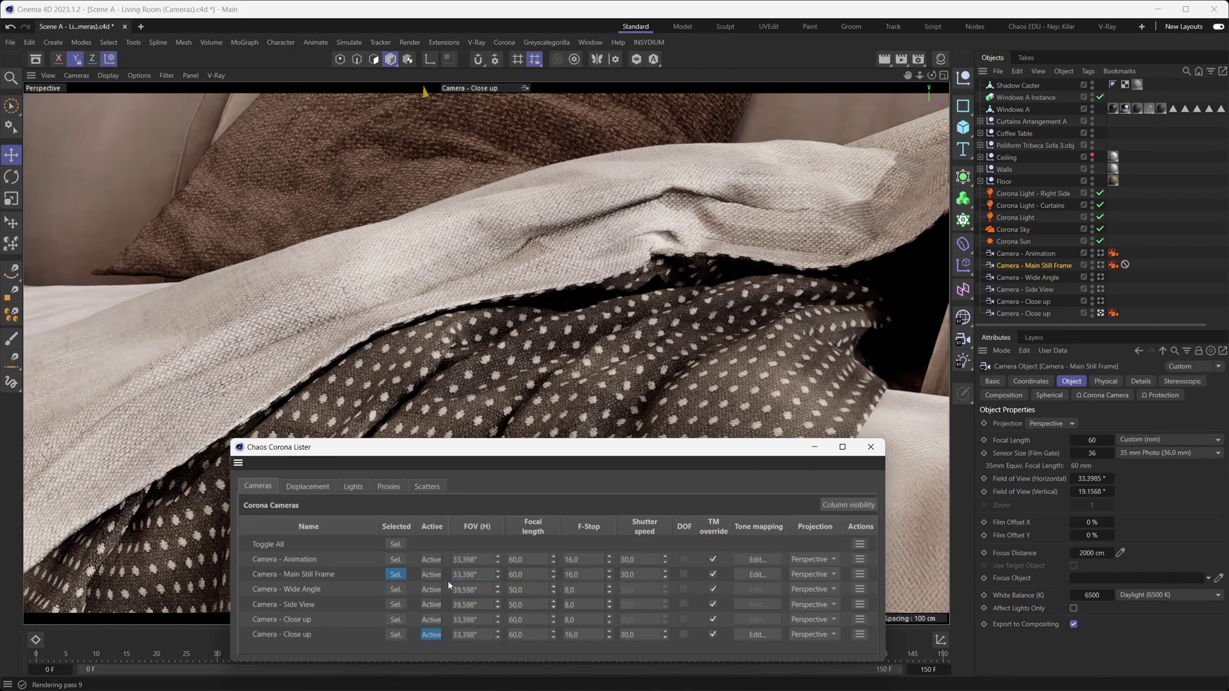
click(682, 634)
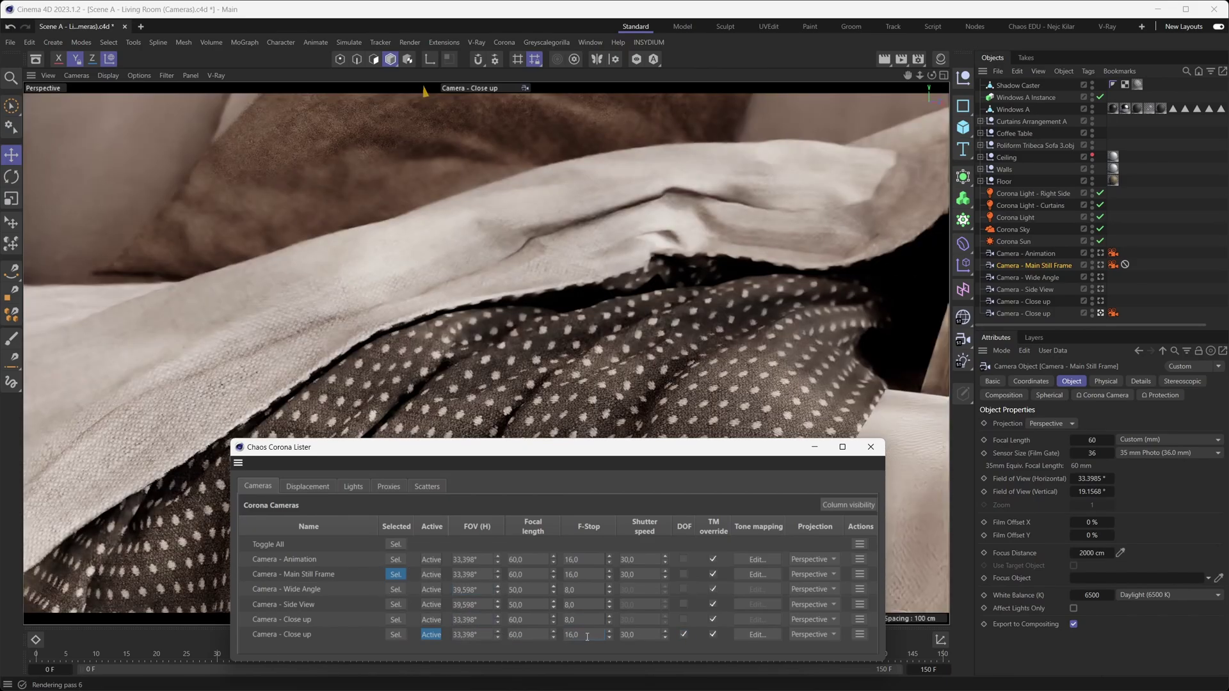
click(579, 635)
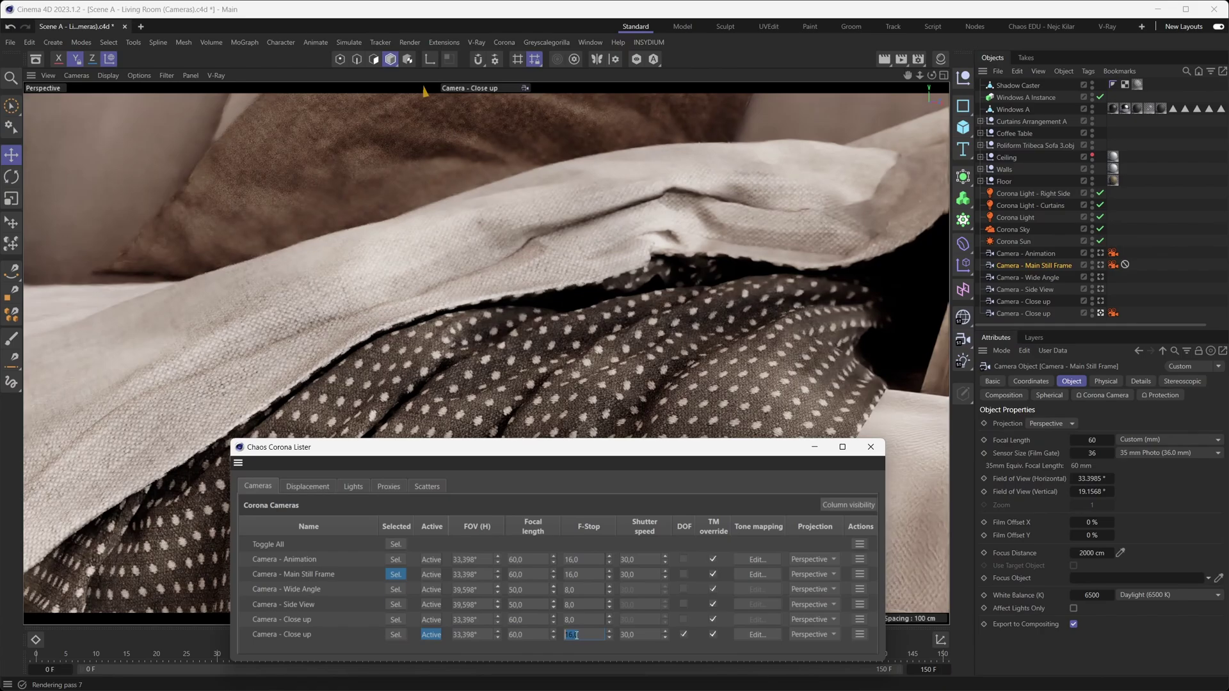
text(8)
key(Return)
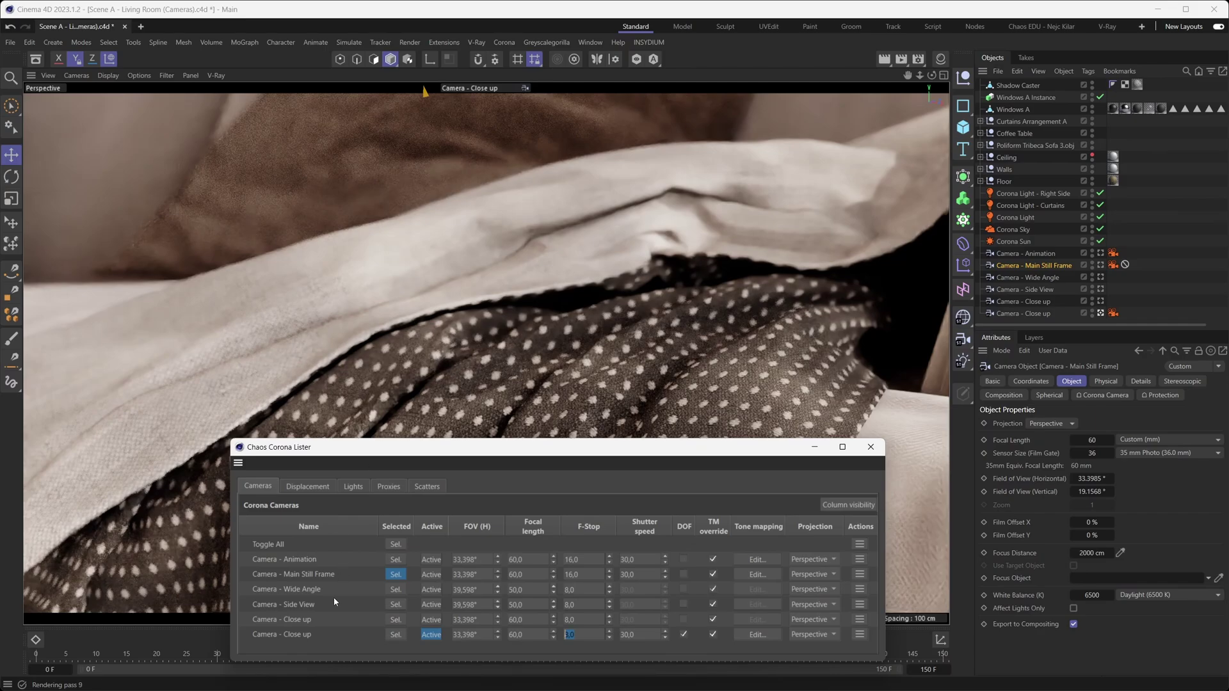
Add 'fabric' to the last camera's name to make 'Camera - Close up fabric', then select it
double_click(312, 634)
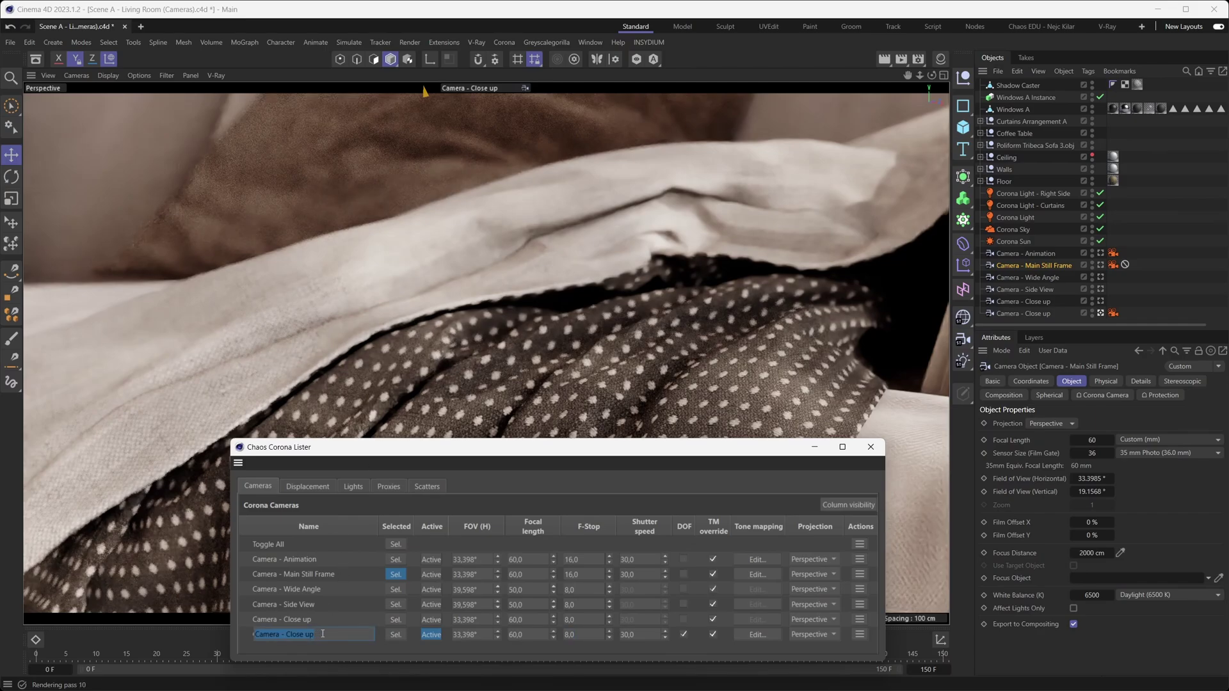
key(Home)
text(fabric)
key(Return)
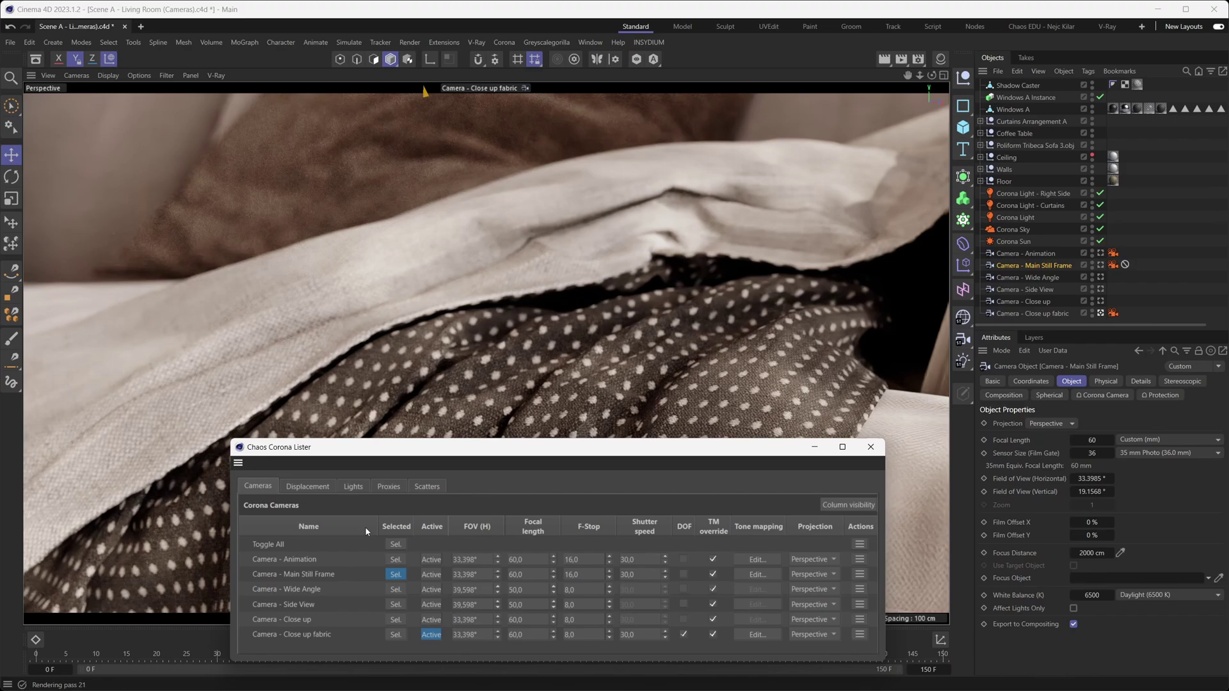
click(398, 636)
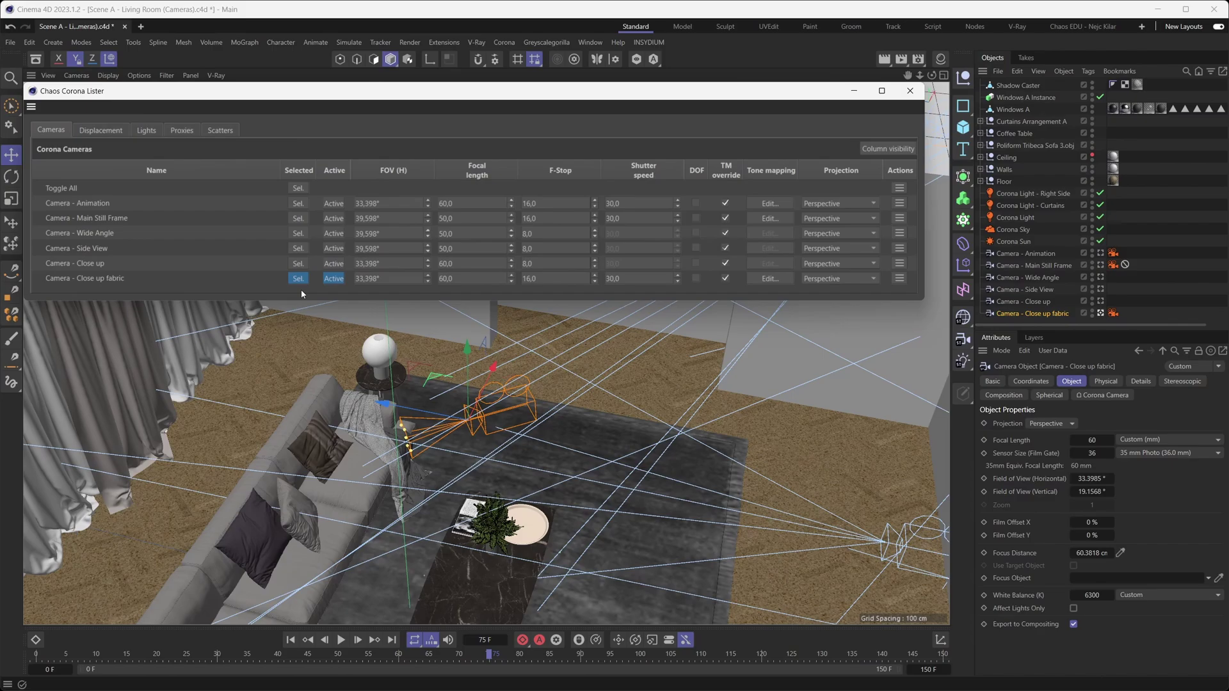
Drag the Close up fabric camera's handle about 24 cm in the perspective viewport
drag(436, 378, 391, 376)
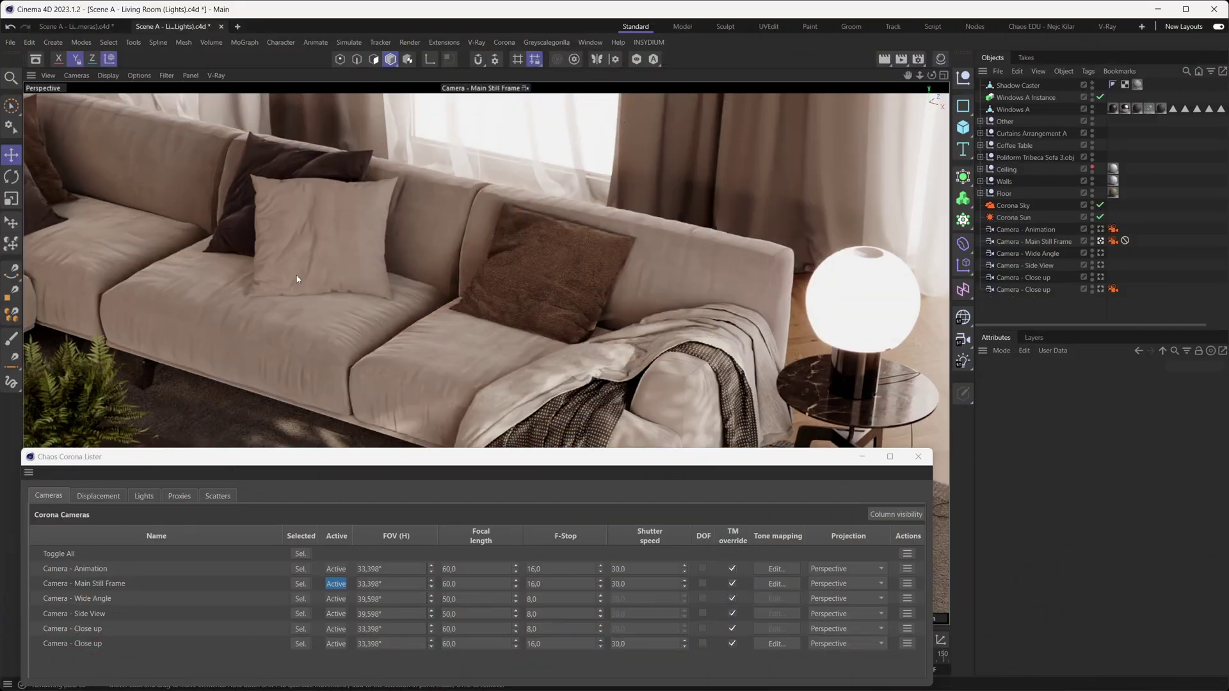
Show the Lister's lights and resize and reposition the window so the light tables and render fit
click(144, 496)
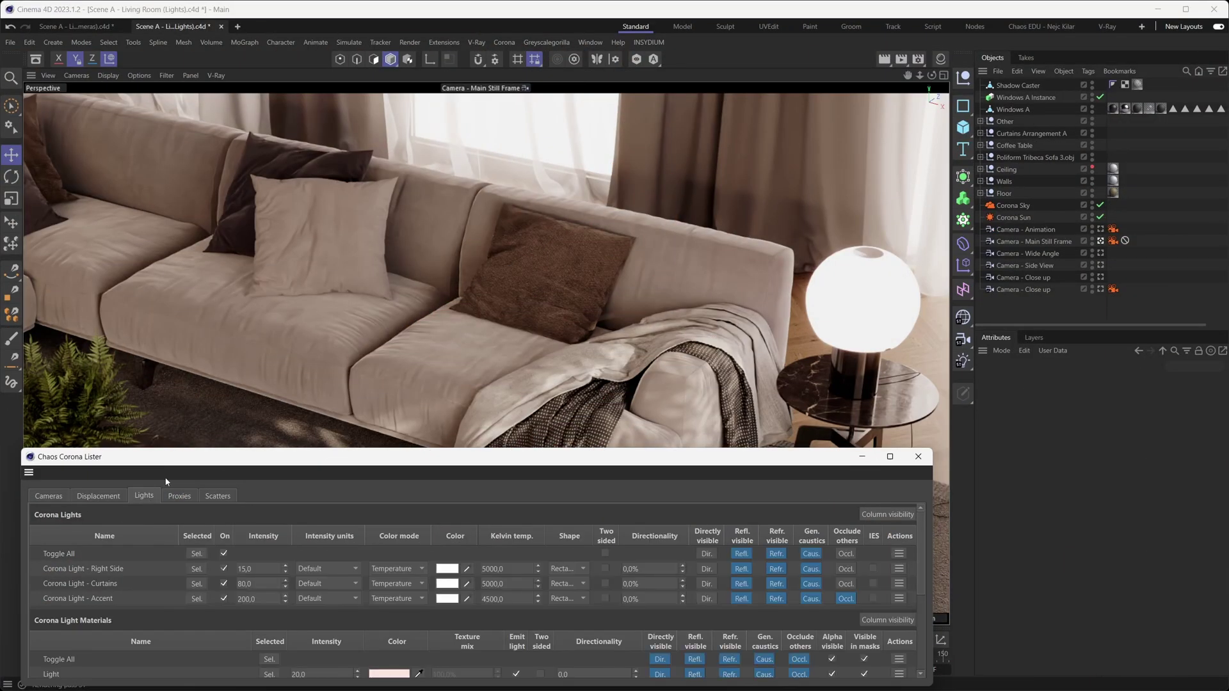
drag(173, 452, 221, 147)
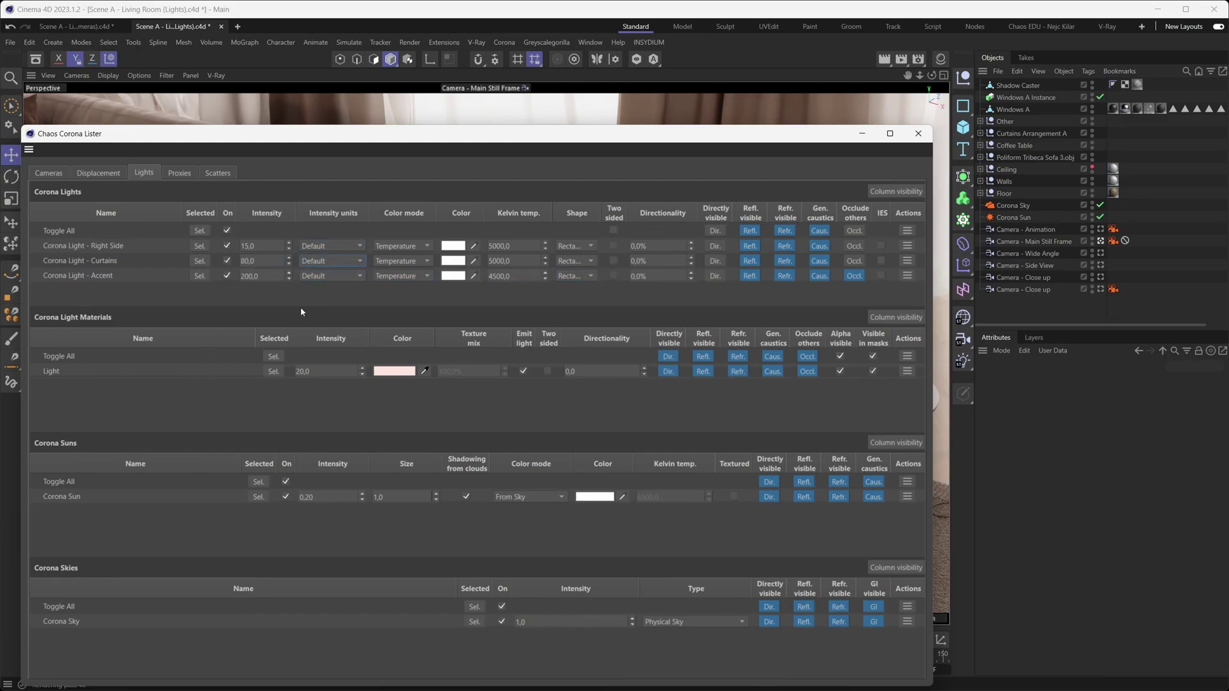
drag(304, 134, 309, 47)
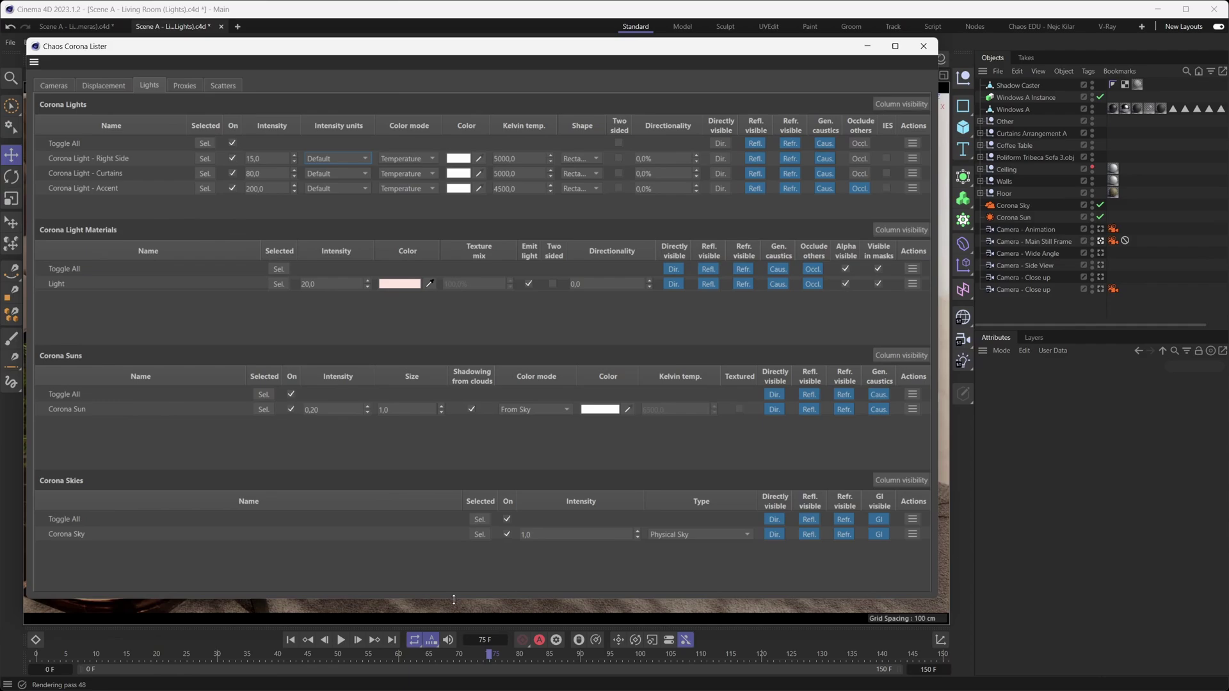
drag(454, 600, 442, 303)
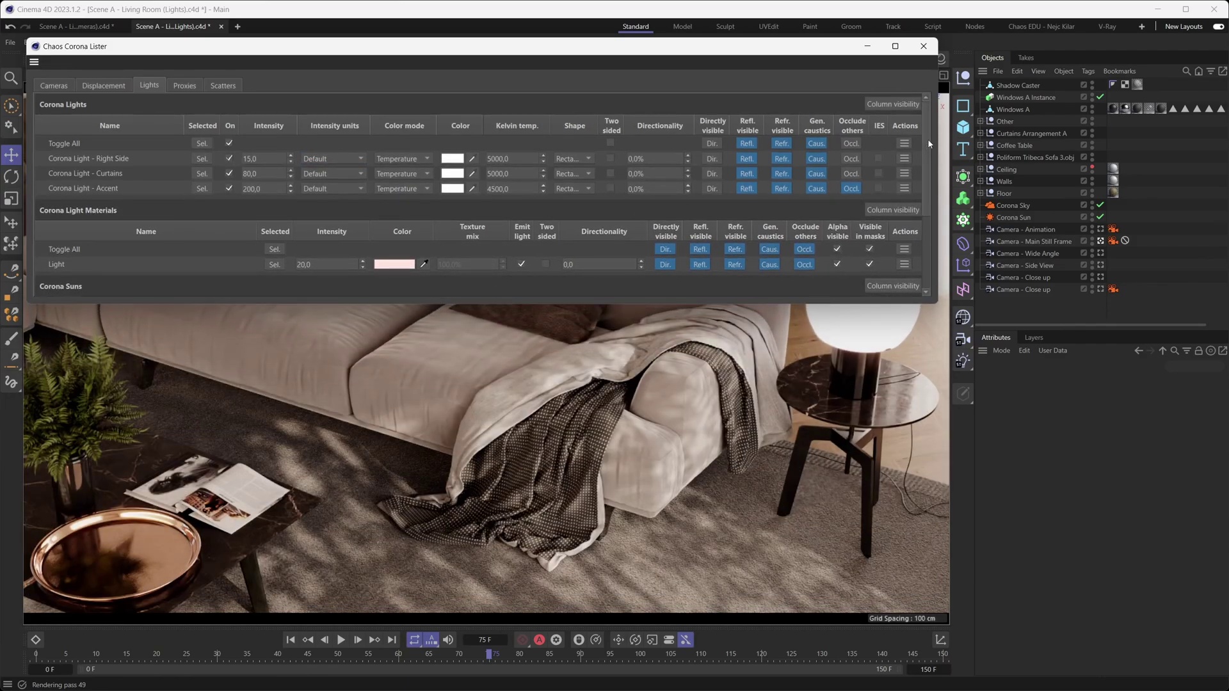
drag(929, 144, 925, 198)
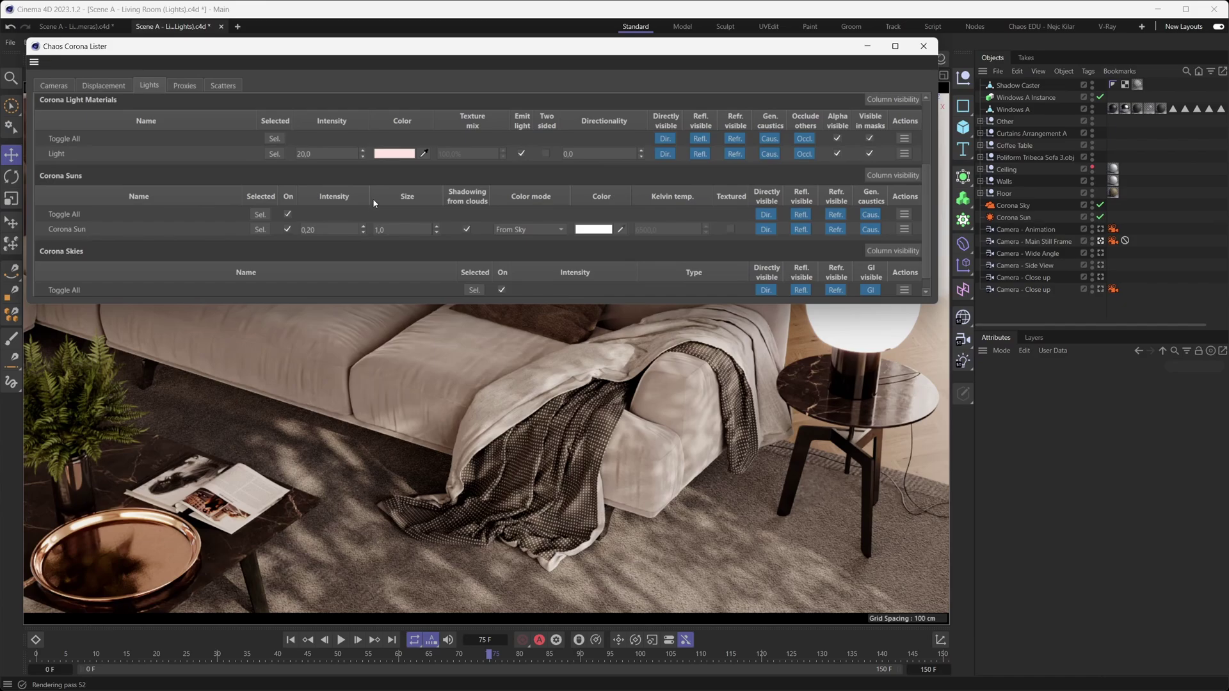
Confirm the Corona Sun size of 4 and set the Curtains light to 8000 Kelvin
double_click(385, 231)
key(Return)
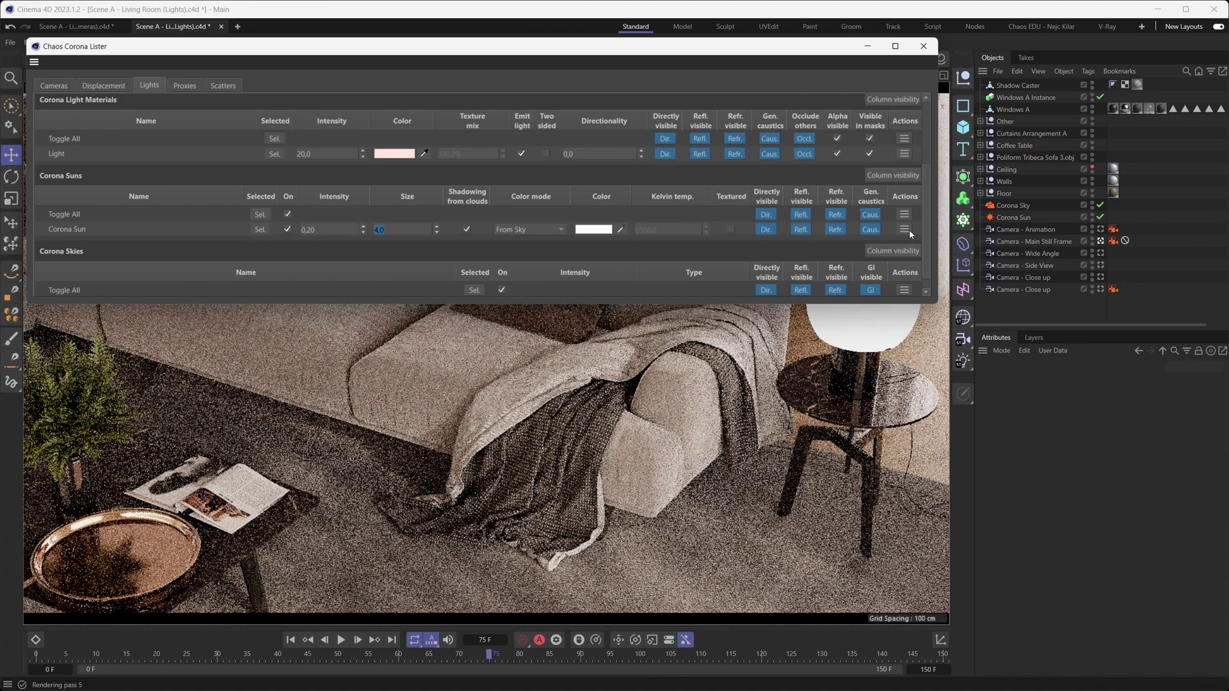
scroll(909, 230, up, 3)
scroll(917, 170, up, 1)
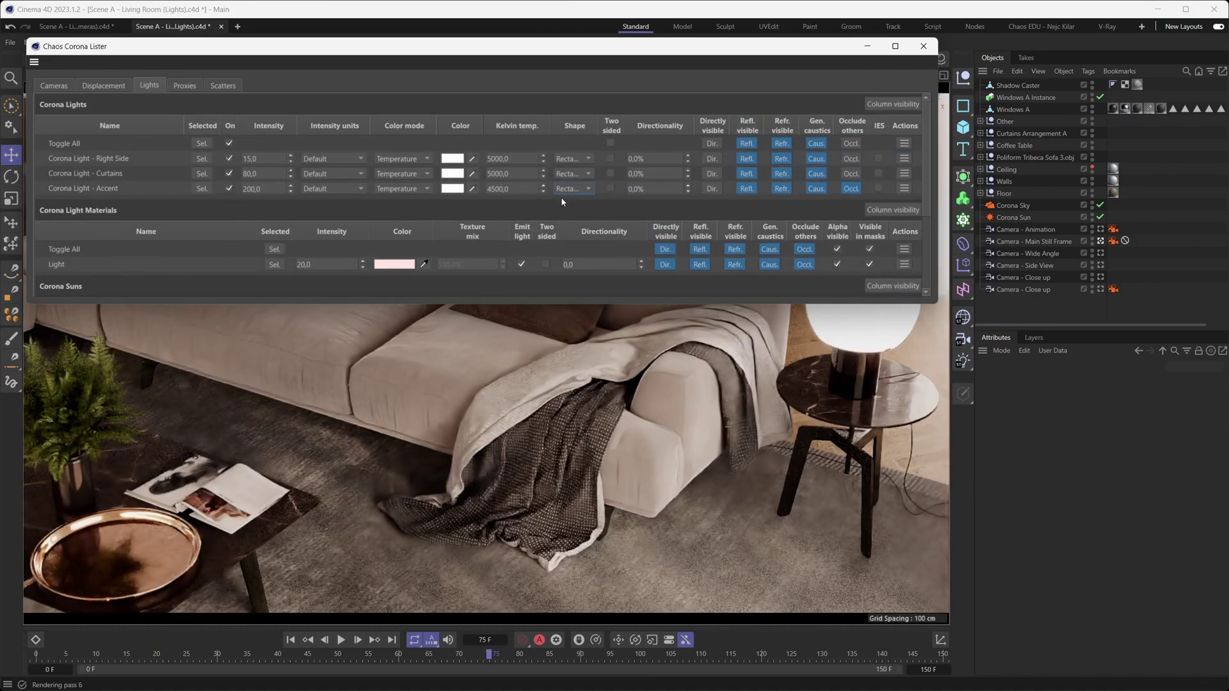
double_click(492, 173)
text(8000)
key(Return)
Select the Curtains light and drag it along its Z axis in the viewport
click(204, 175)
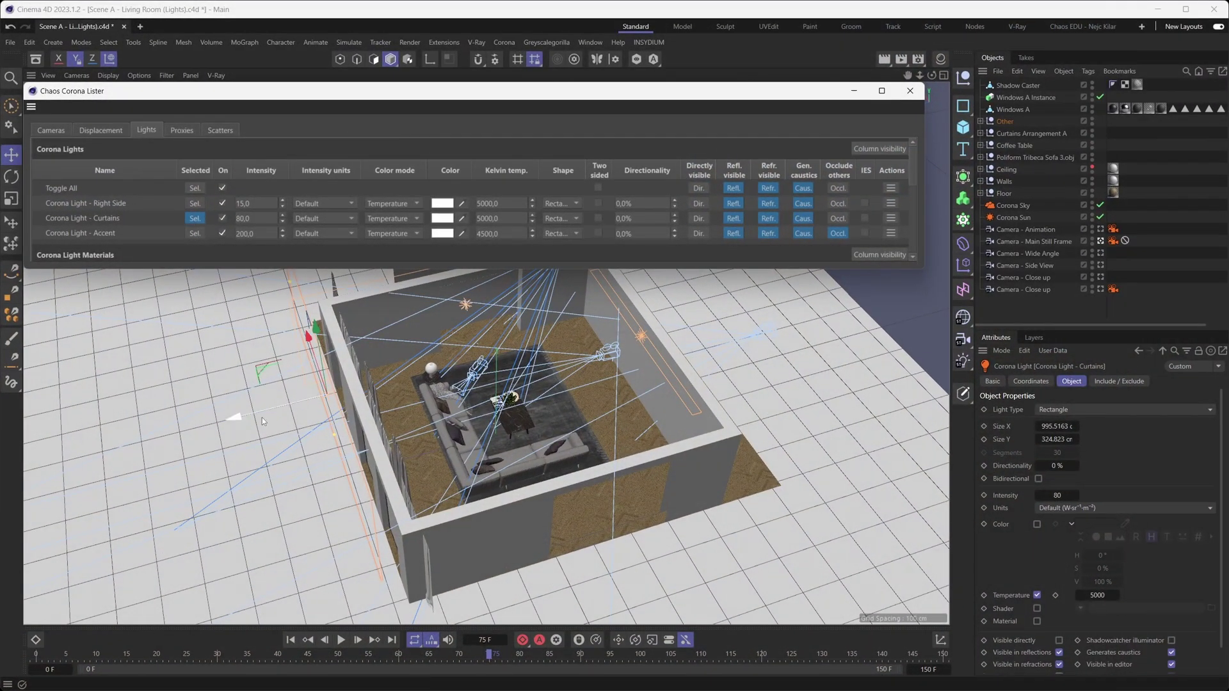
drag(262, 416, 274, 461)
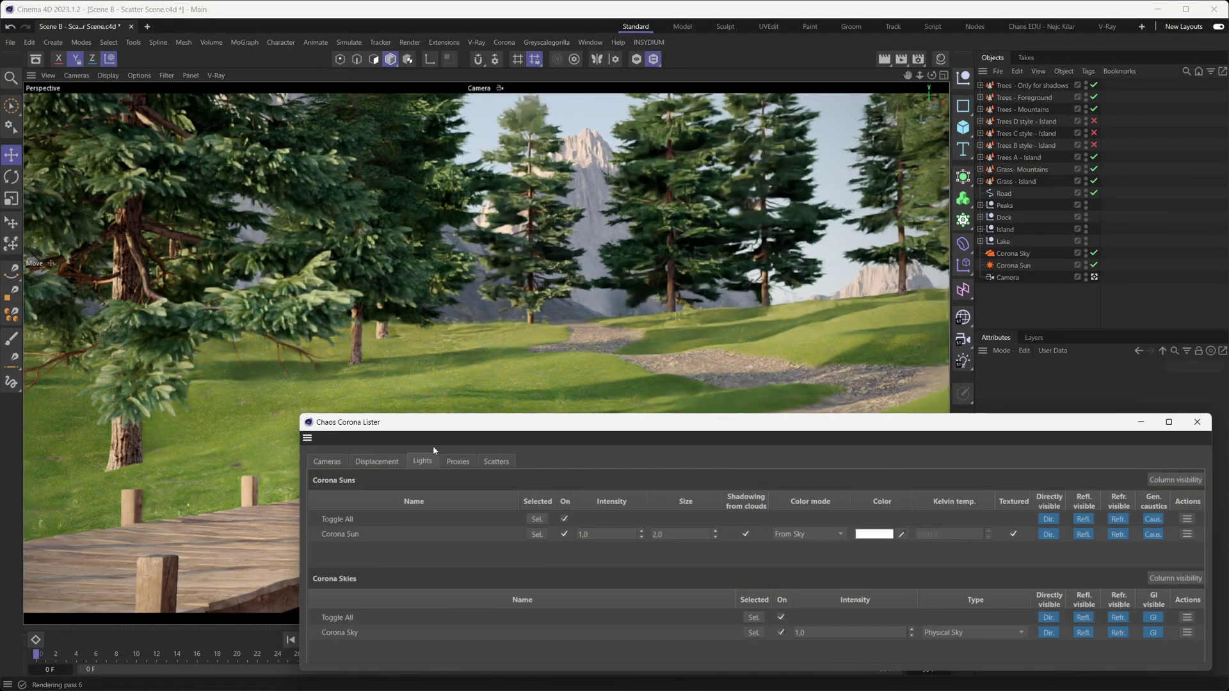
Show the Proxies table, select Slash Pine 001, and keep its visualization at Full Mesh
click(457, 464)
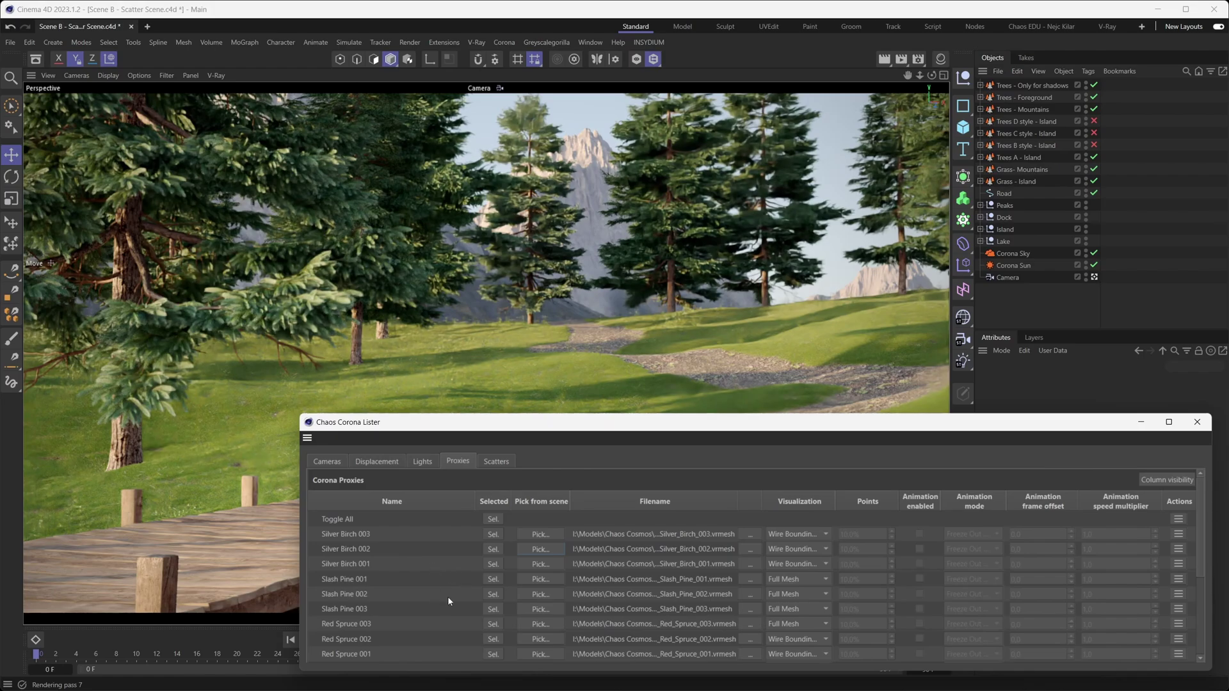
click(493, 580)
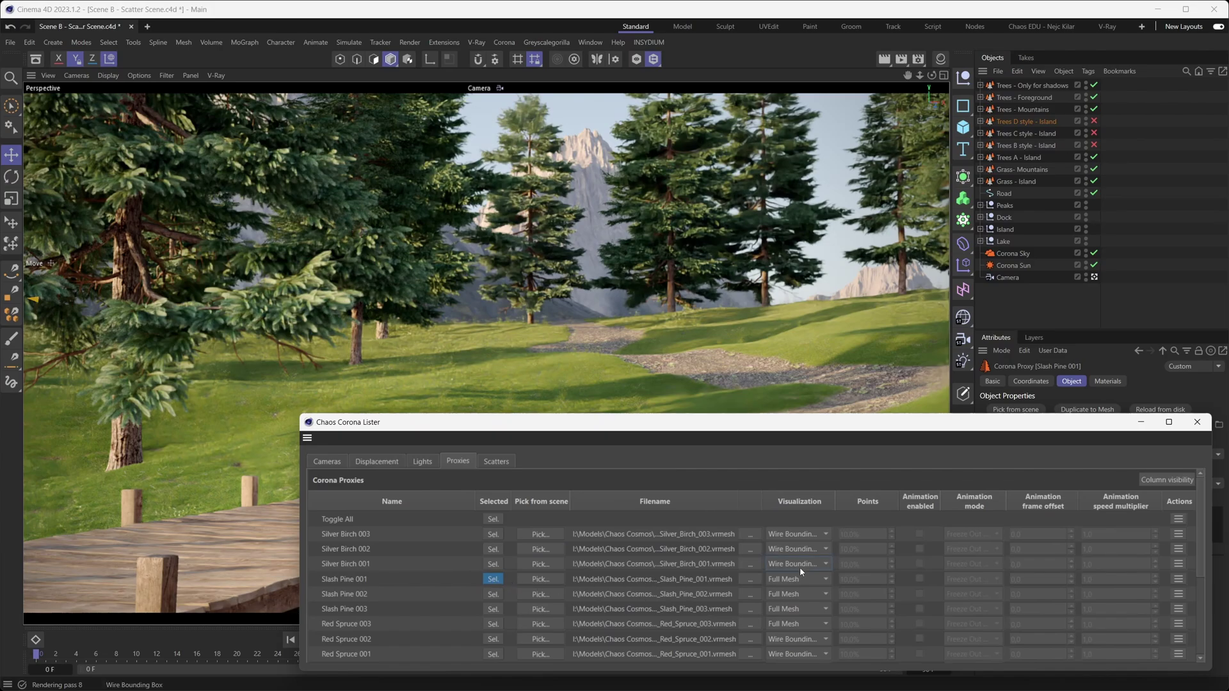
click(826, 574)
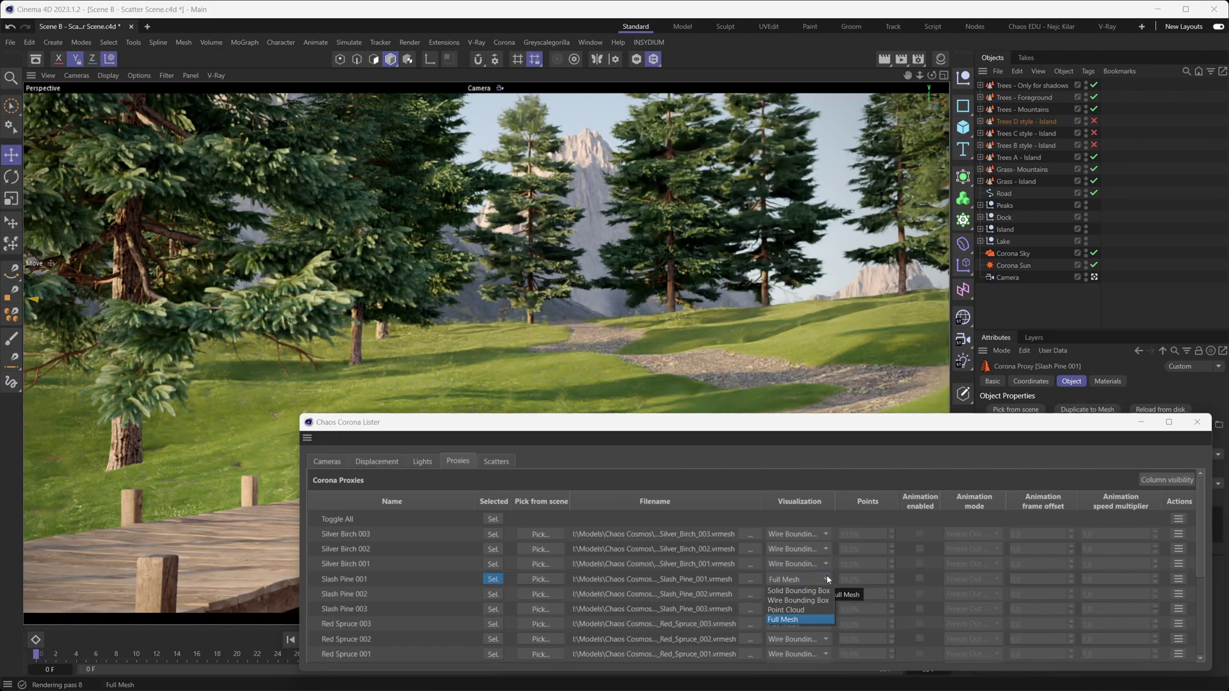
click(827, 575)
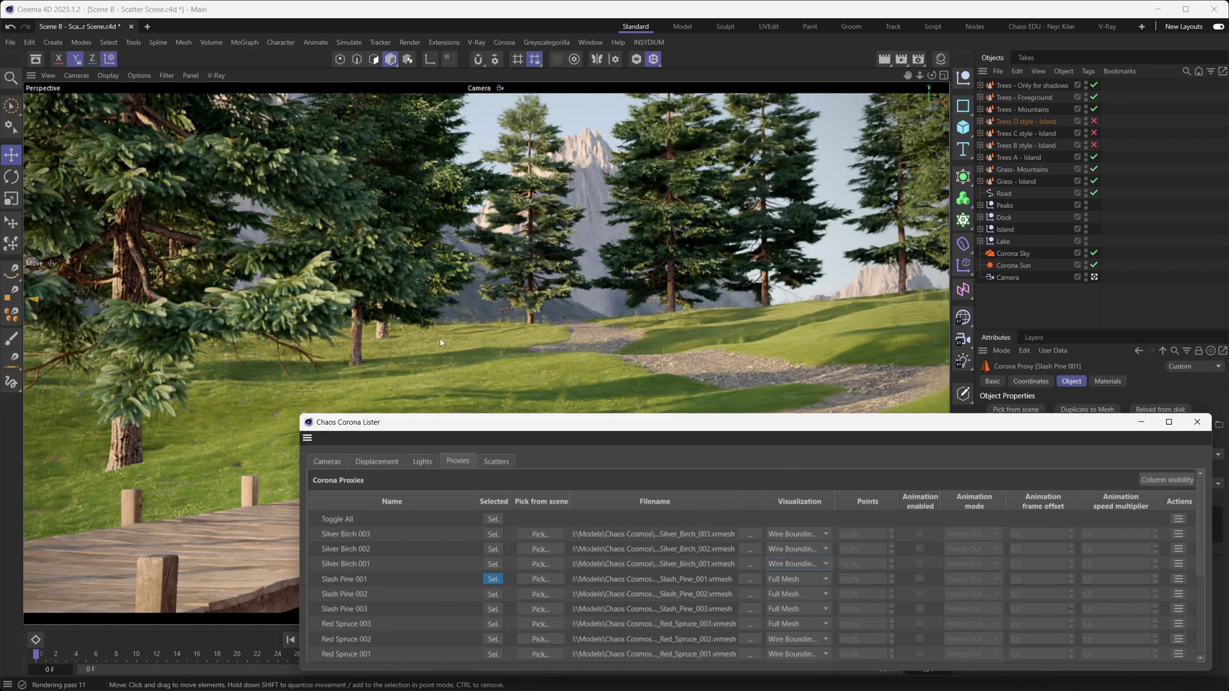
In the Lister's Scatters table, set Trees A - Island's count to 500
click(498, 461)
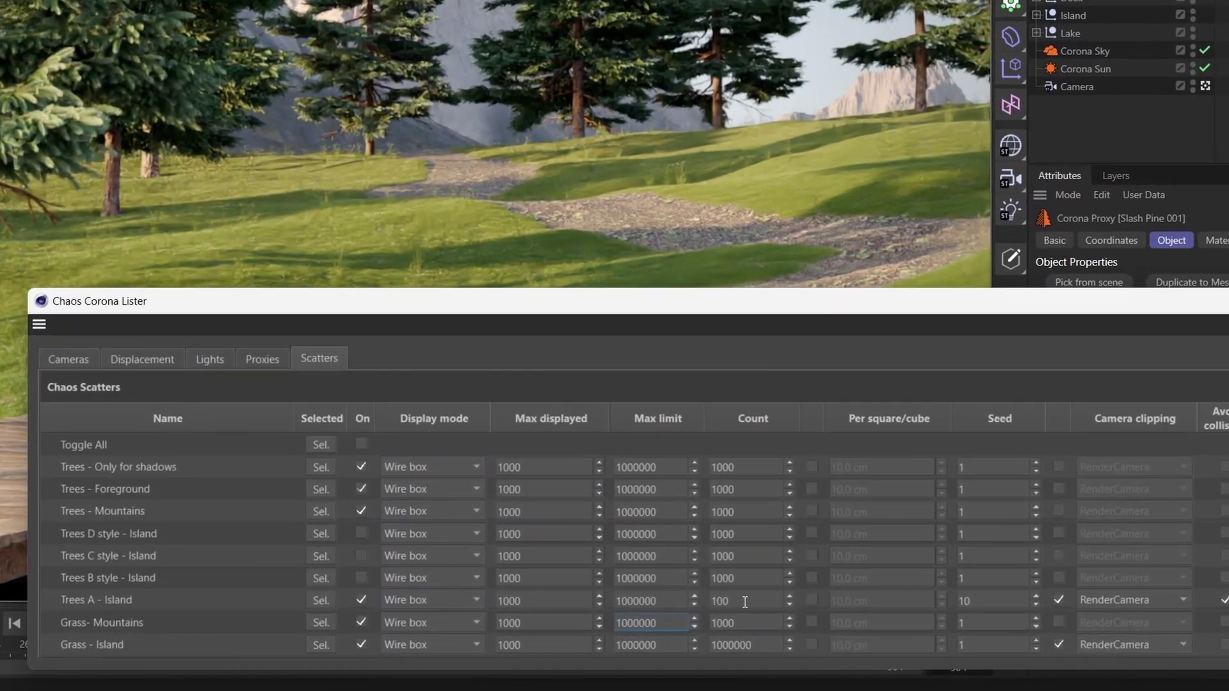
double_click(744, 602)
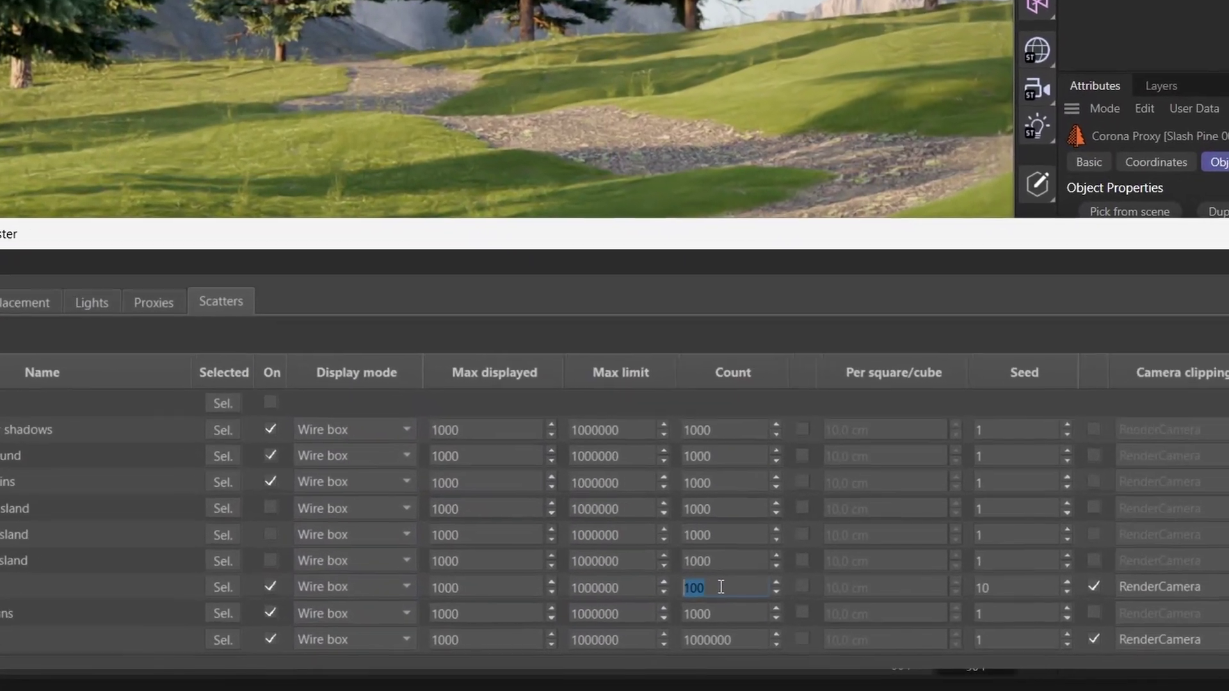
text(500)
key(Return)
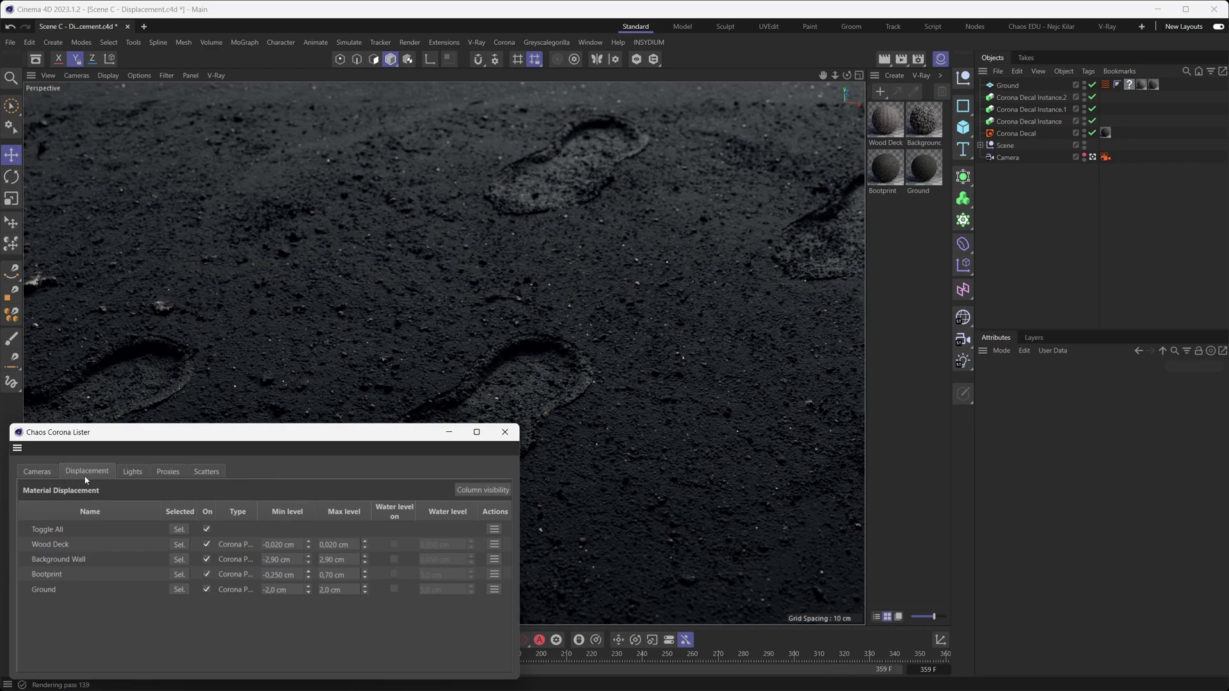
Select the Bootprint material, switch Ground and Bootprint displacement off, then restore Ground displacement
click(180, 575)
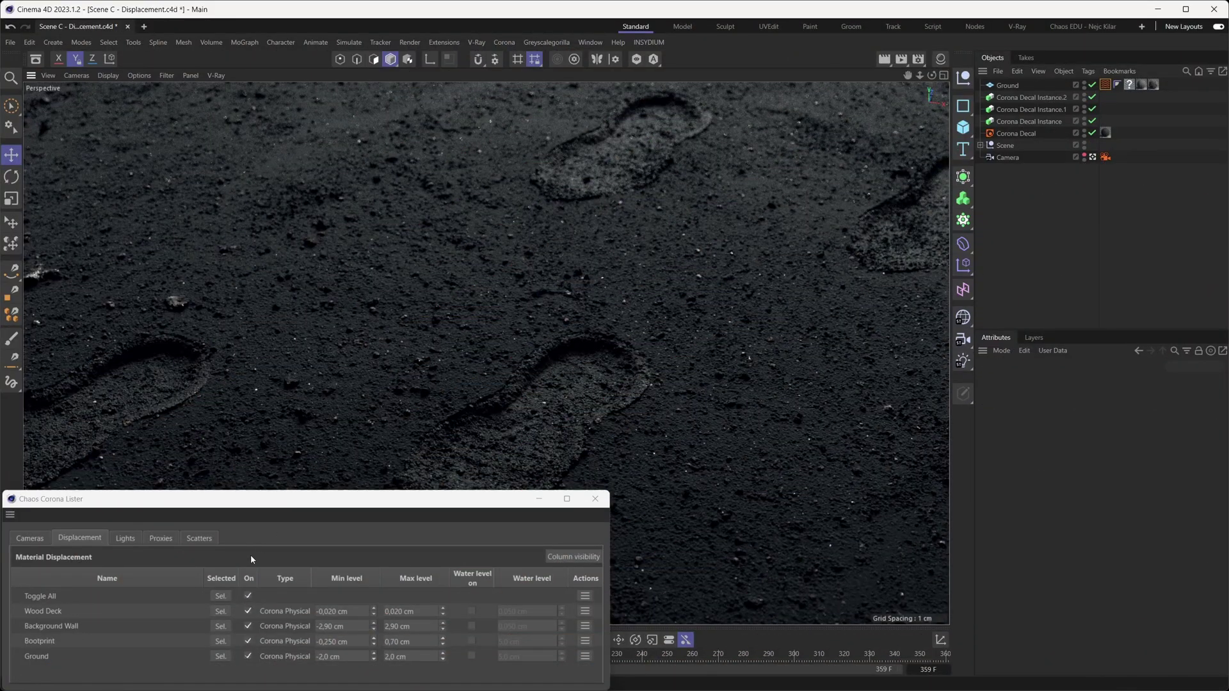
click(249, 657)
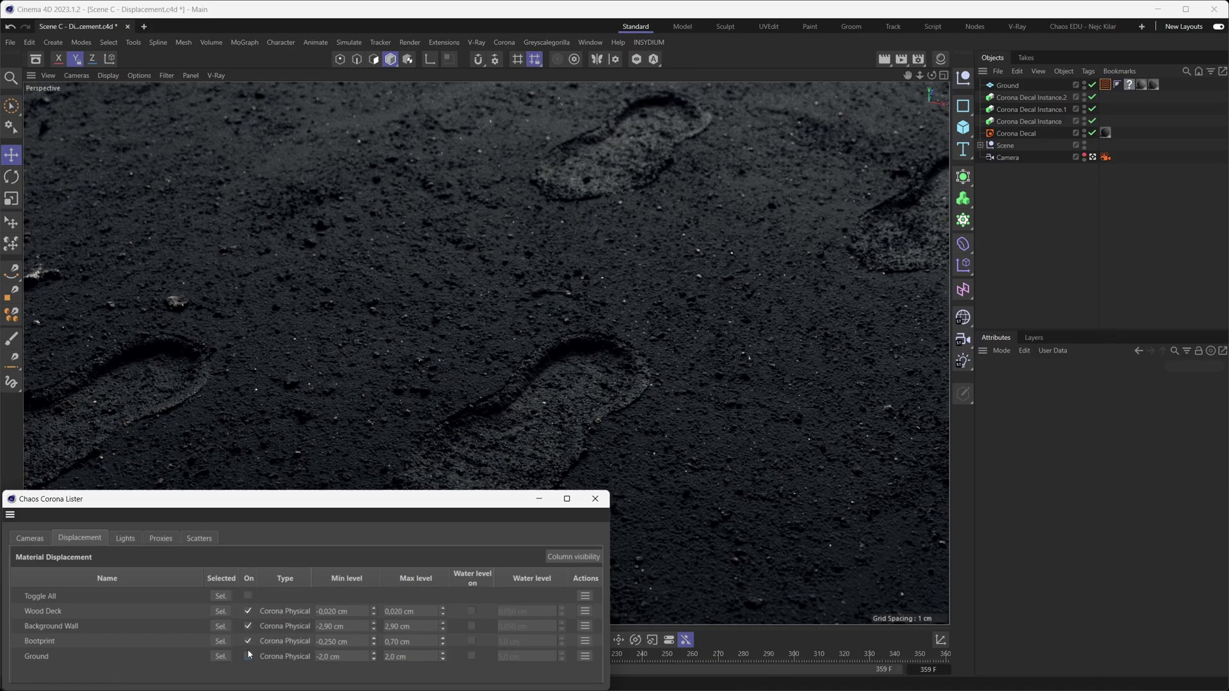
click(249, 642)
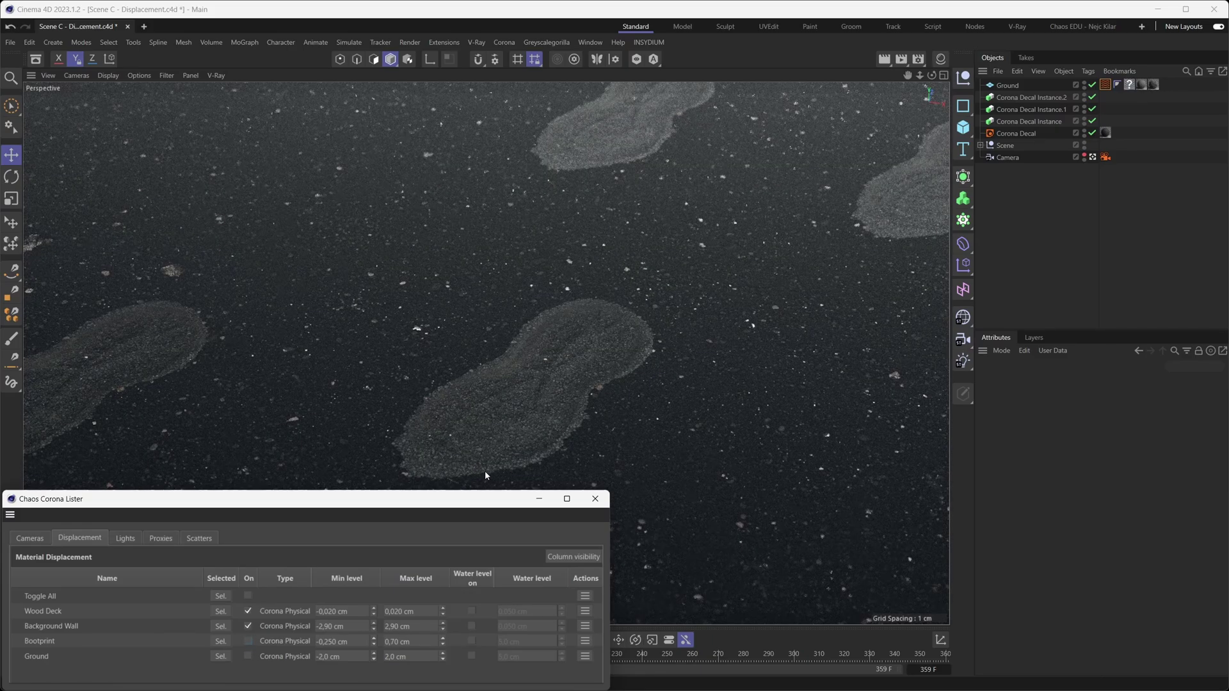
click(248, 656)
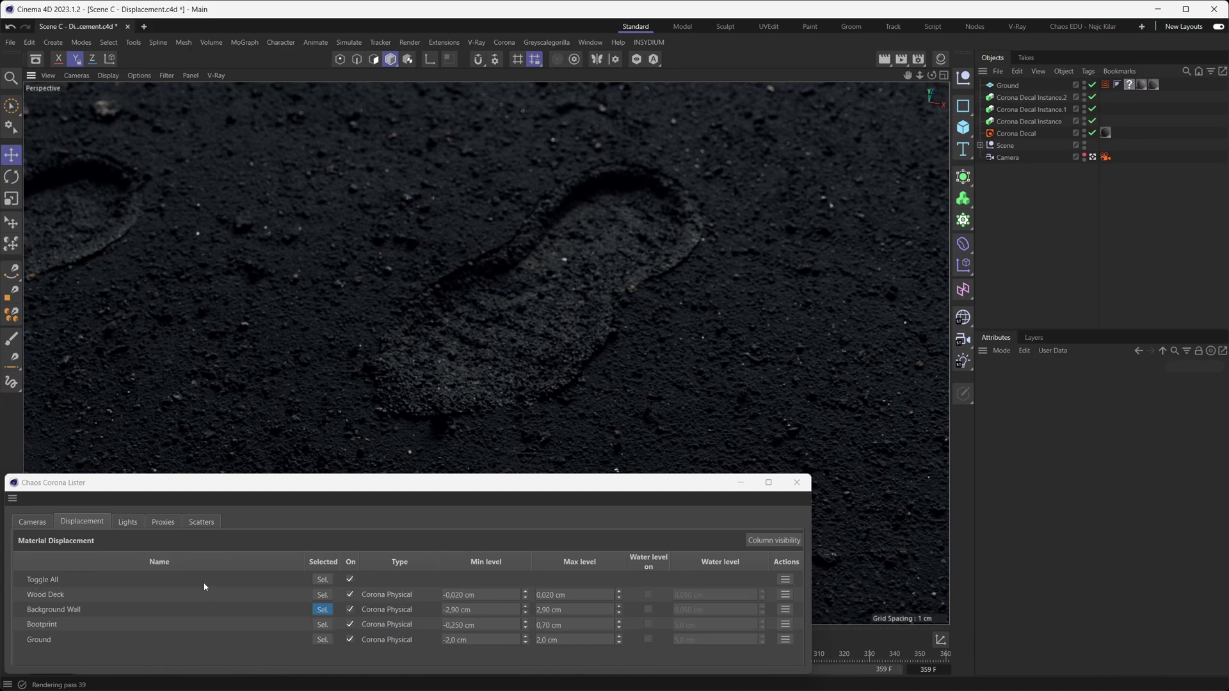
Uncheck Toggle All's On box to disable displacement on every material
click(350, 580)
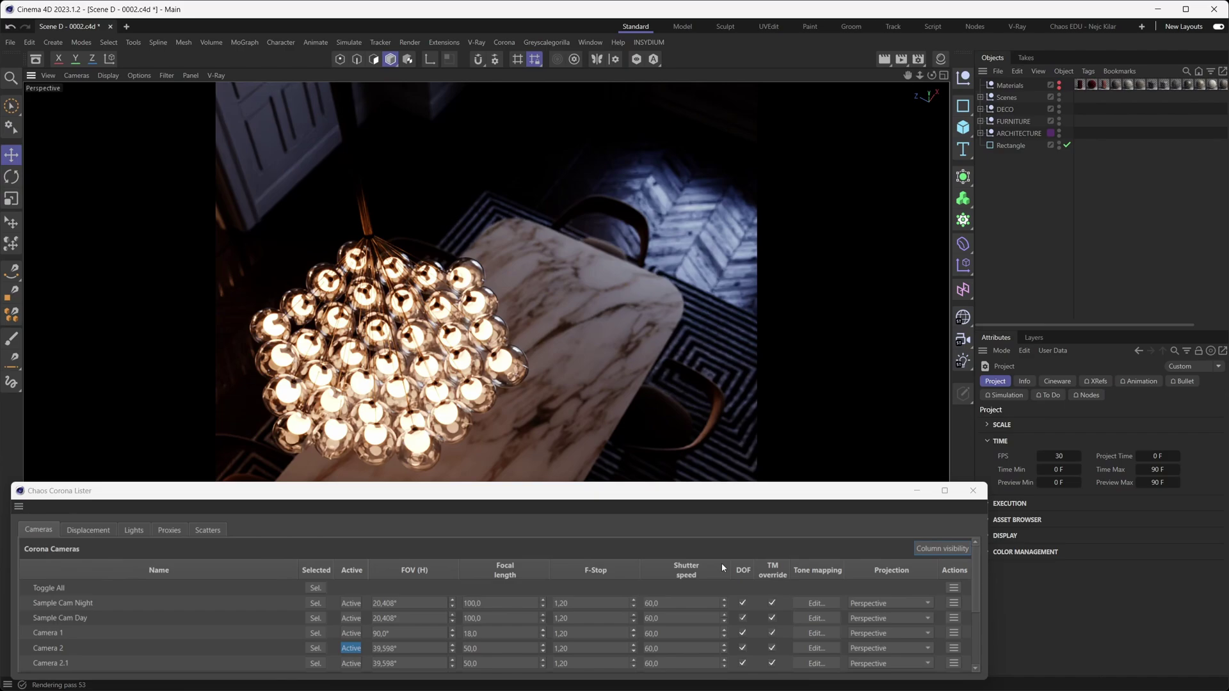
Hide the FOV (H), Shutter speed and Projection columns in the Corona Cameras table
click(938, 552)
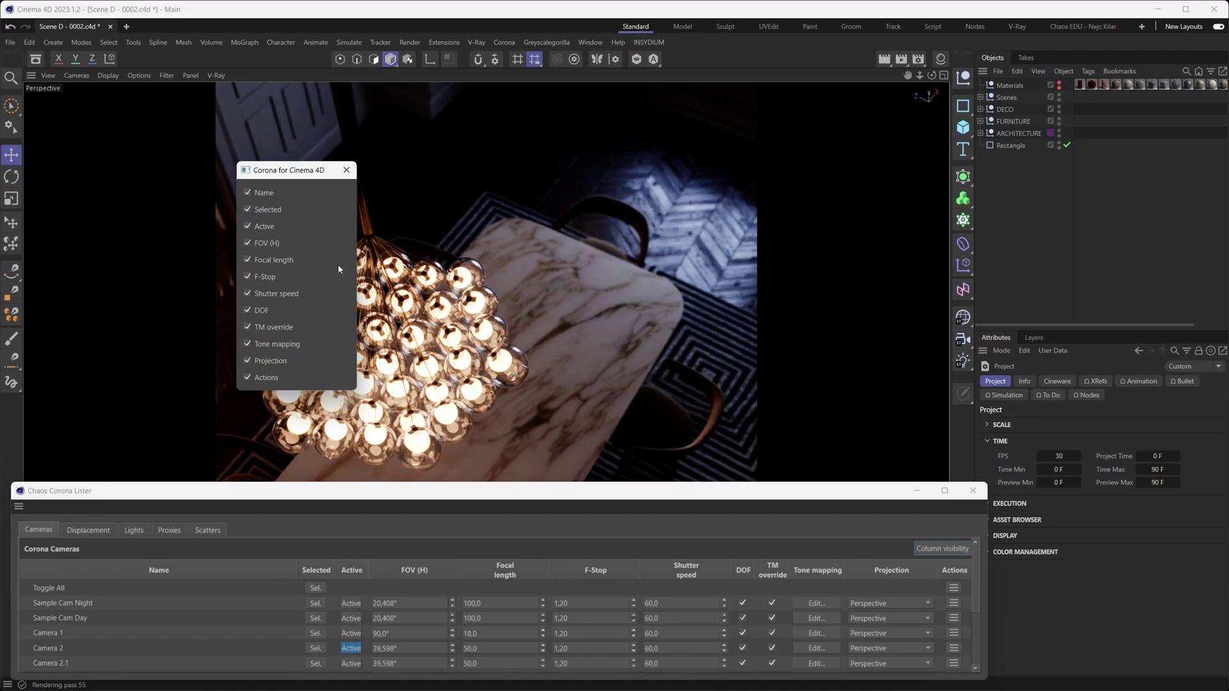
click(274, 247)
click(289, 294)
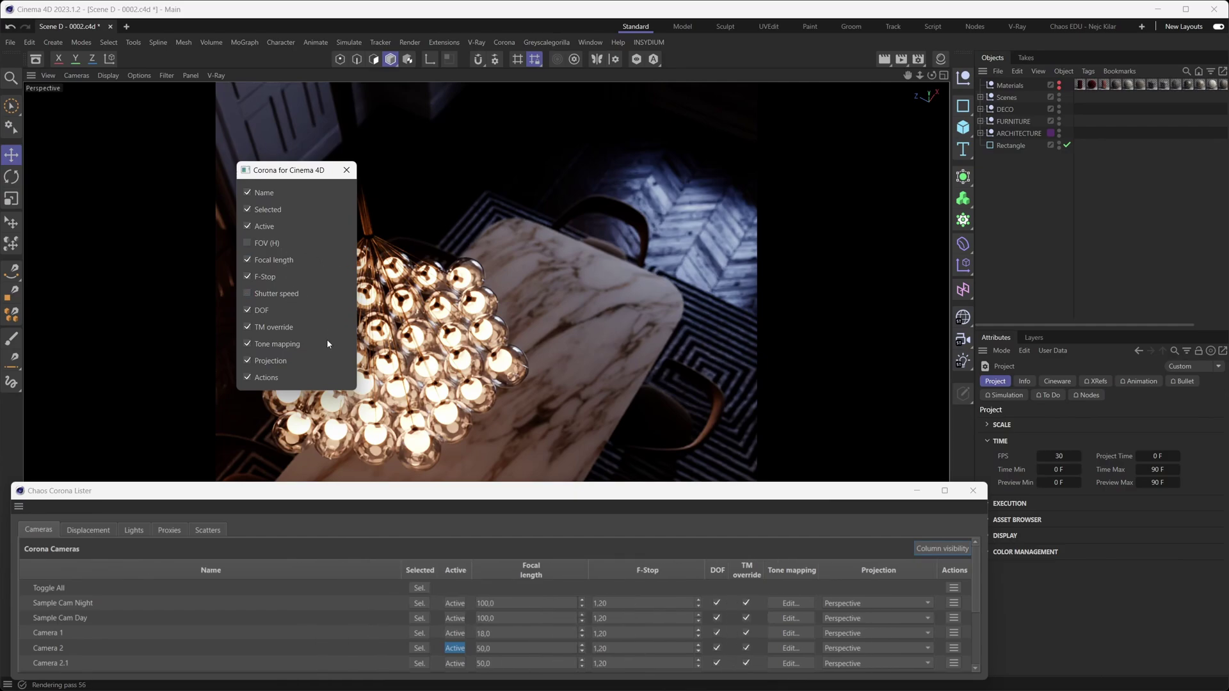
click(274, 362)
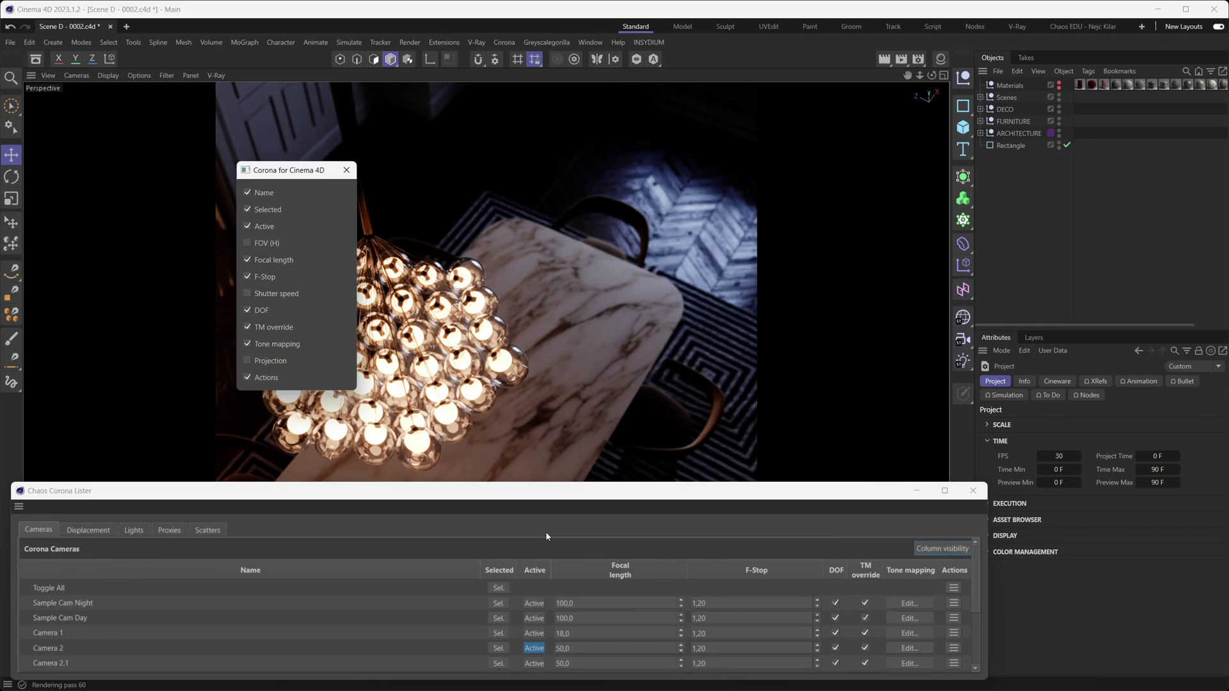
Switch the Lister to the Lights tab and review its visible light columns
click(347, 170)
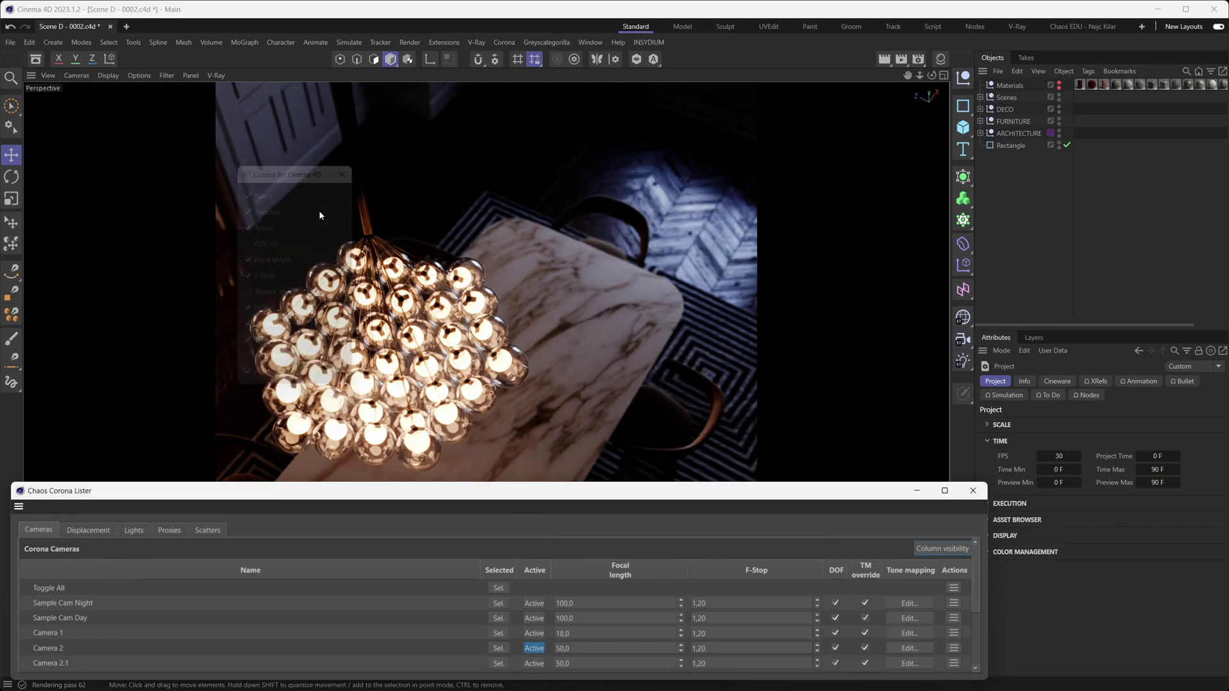
click(132, 530)
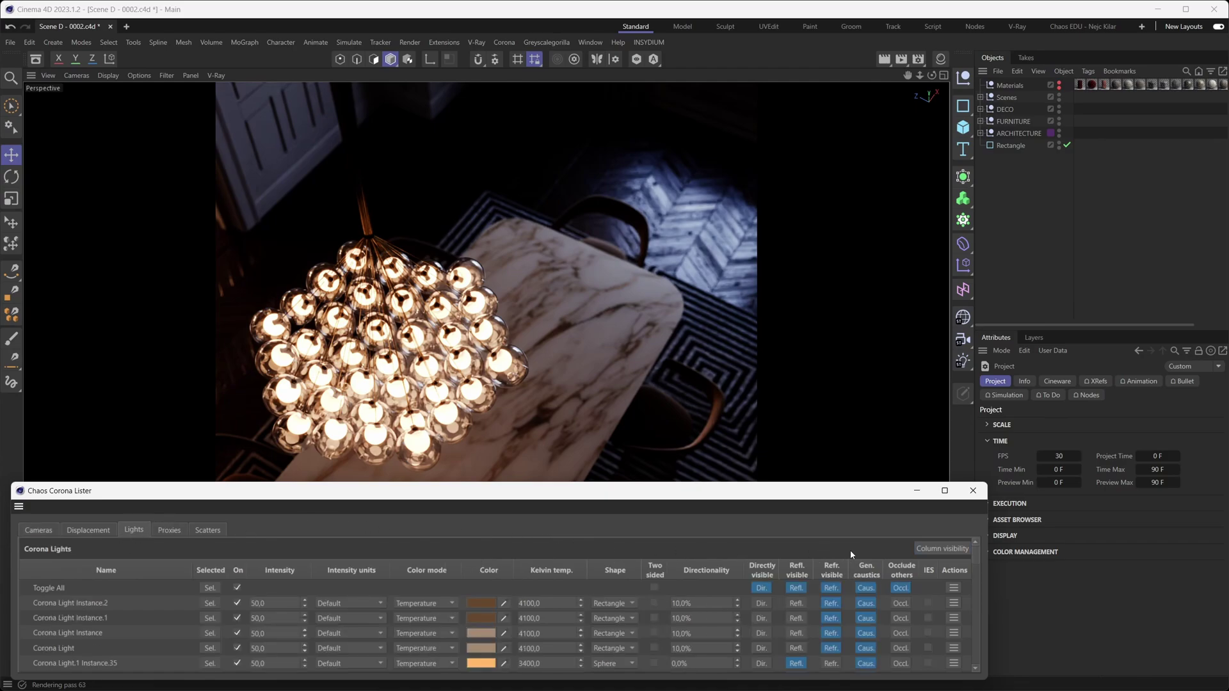
click(940, 552)
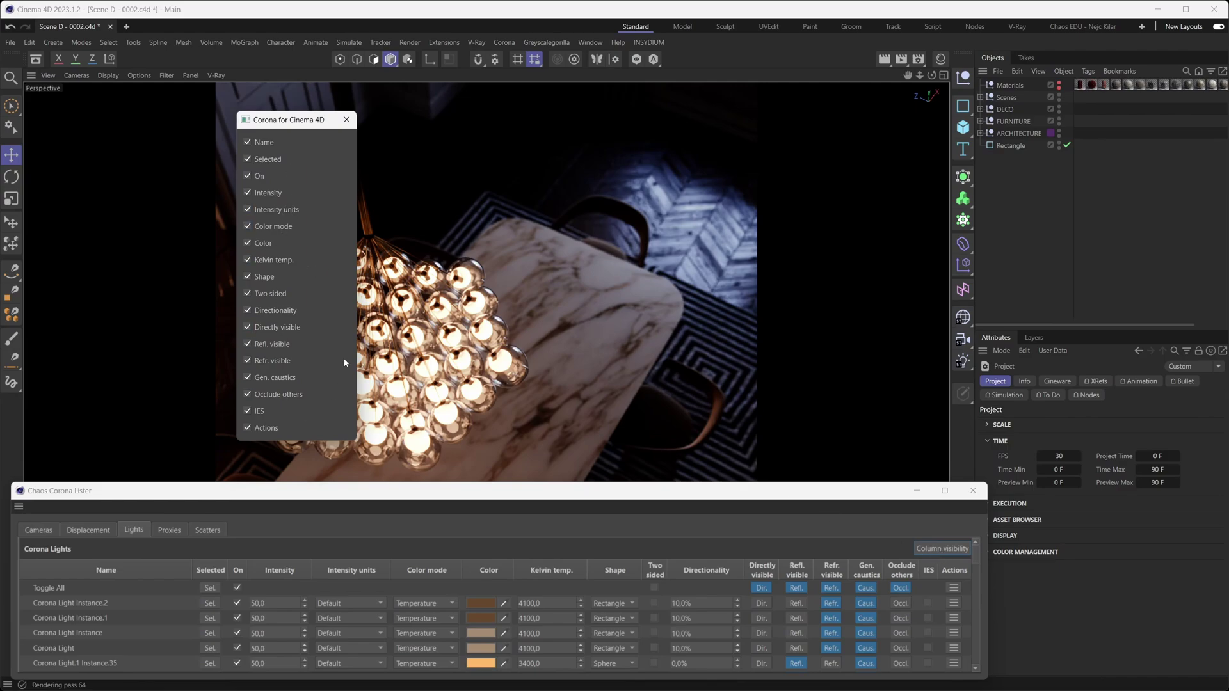
click(346, 119)
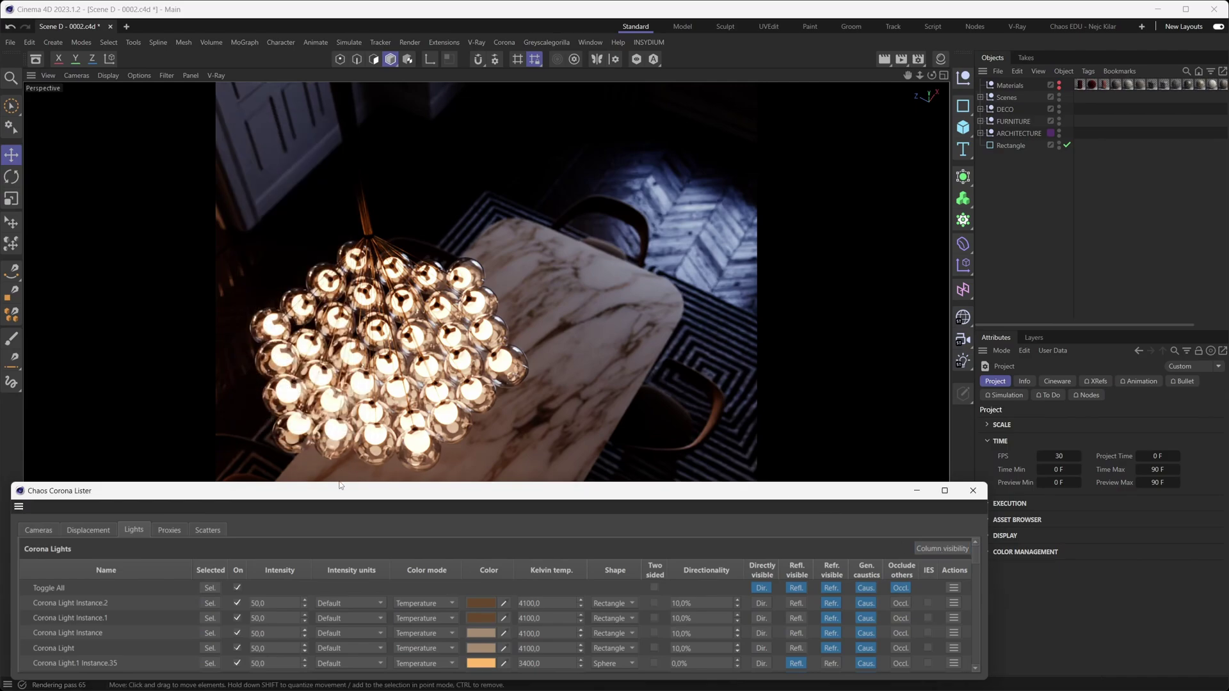
Enlarge the Lister window upward and scroll the lights table down to the Corona Suns
drag(339, 485, 346, 138)
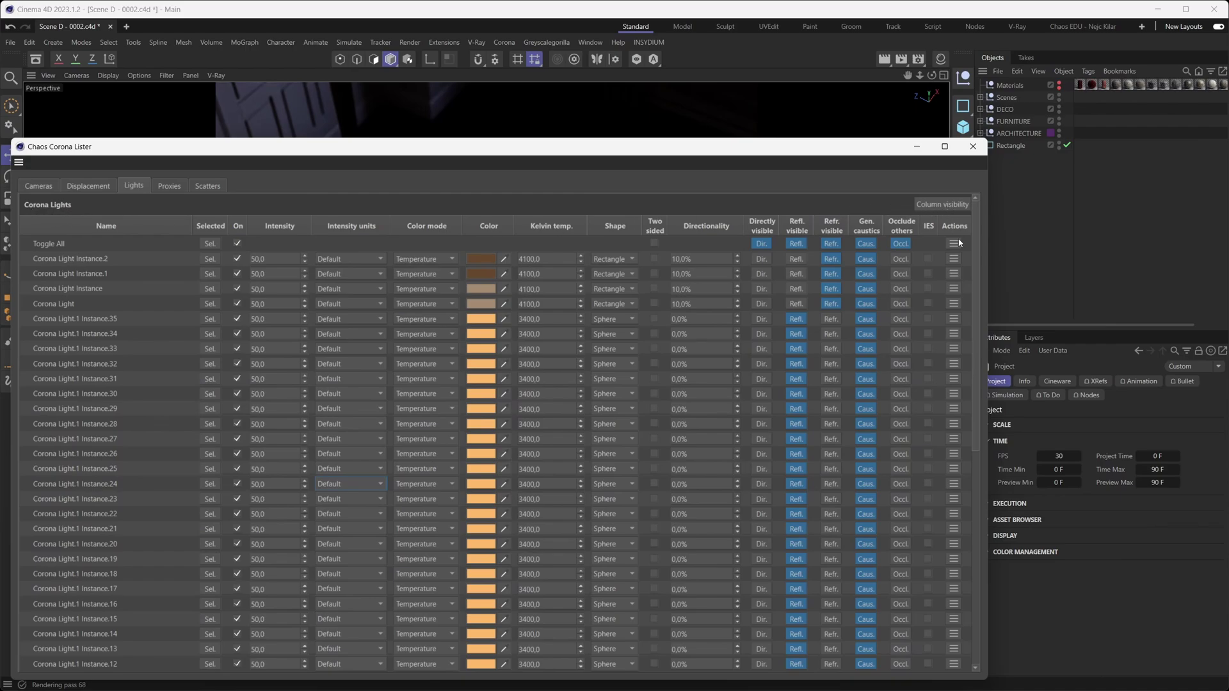
drag(977, 298, 967, 578)
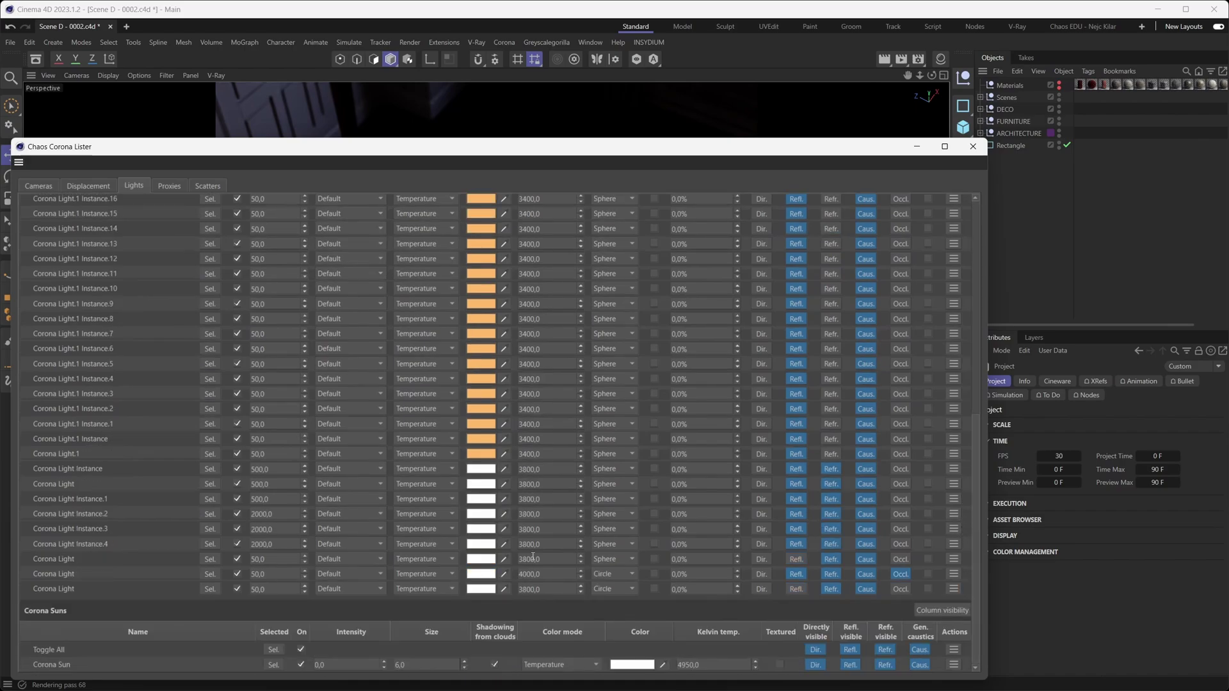